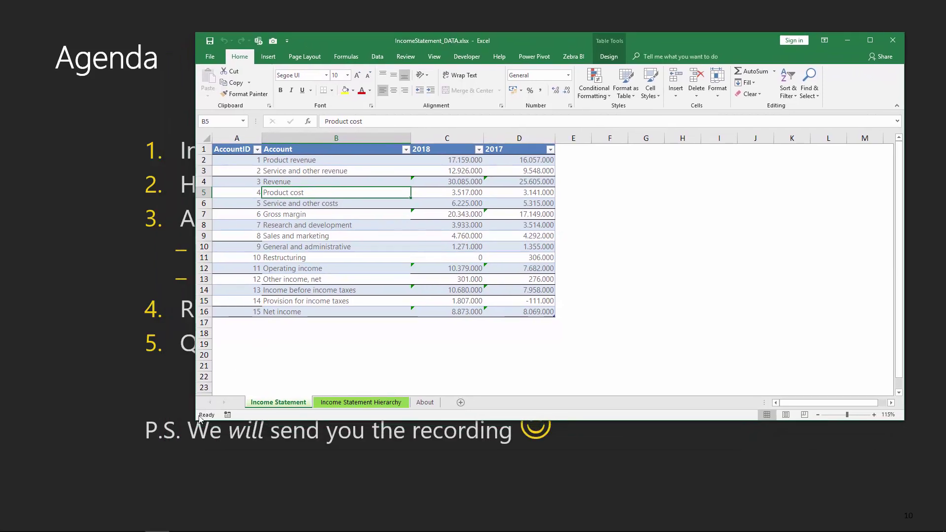
Step: Examine the account rows and their 2018 and 2017 values on the Income Statement sheet, with the workbook window enlarged
left_click_drag(197, 422, 268, 488)
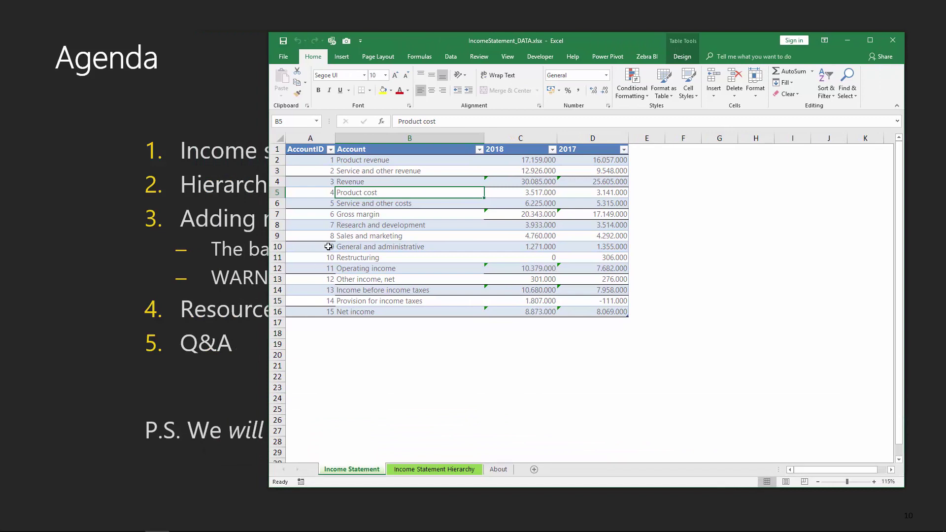
left_click(380, 172)
left_click_drag(311, 149, 589, 308)
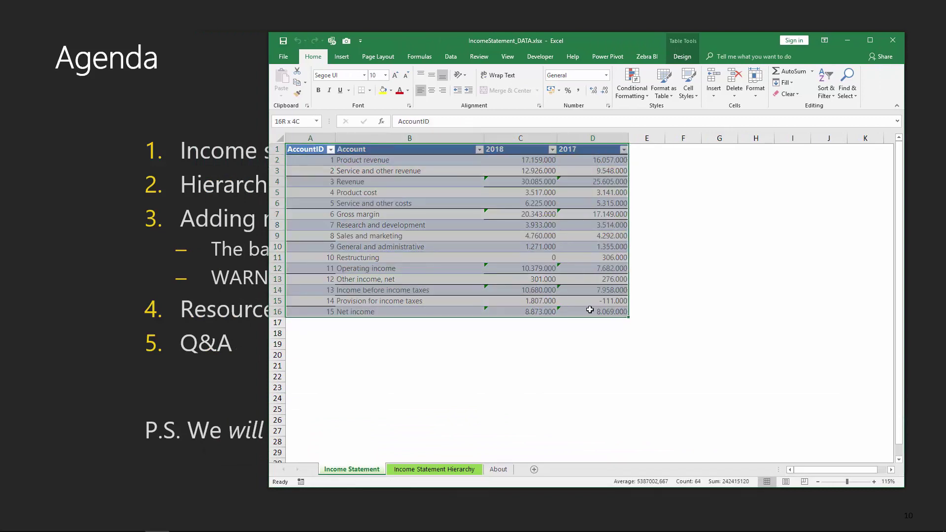
left_click(433, 245)
left_click_drag(417, 187, 411, 203)
left_click(411, 204)
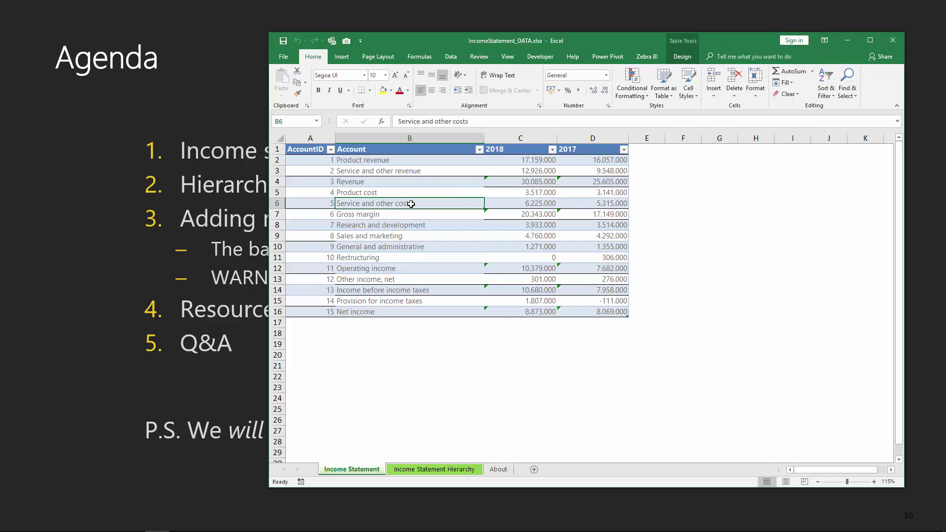
left_click(387, 170)
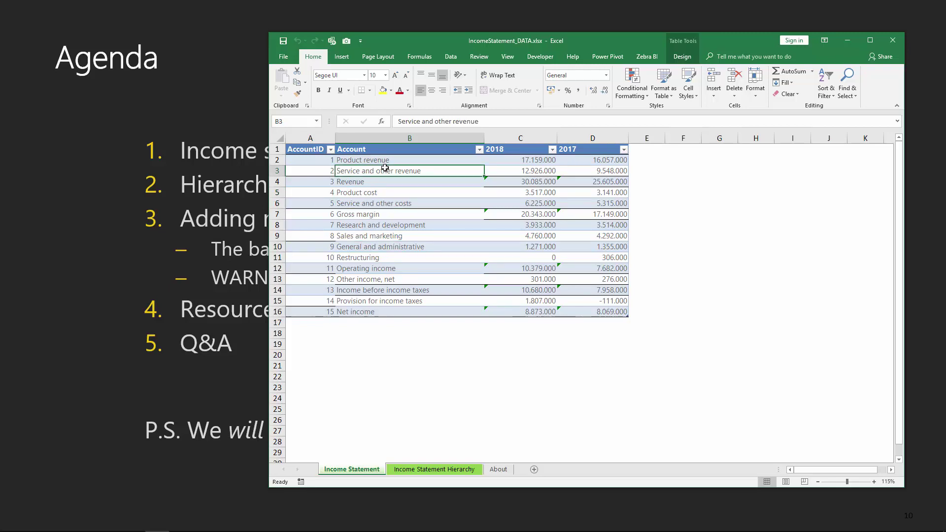
left_click(389, 181)
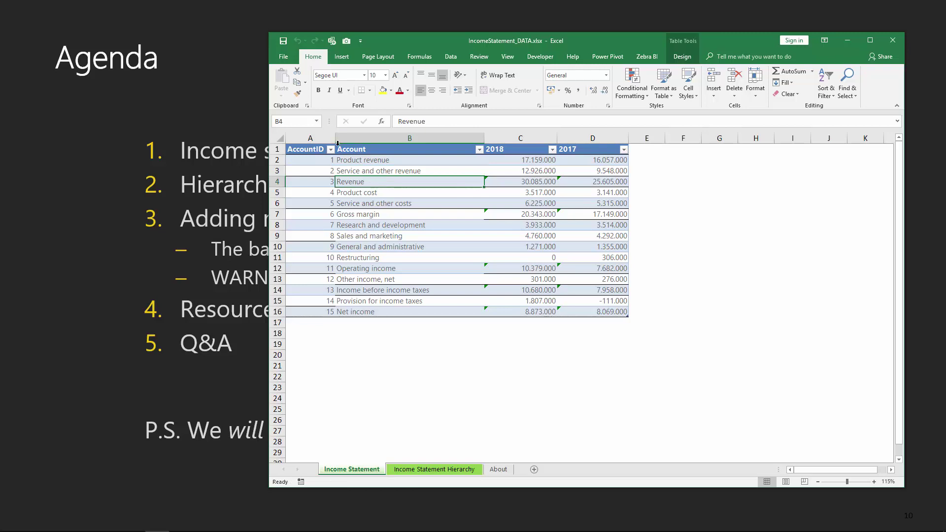
left_click(358, 157)
left_click(372, 177)
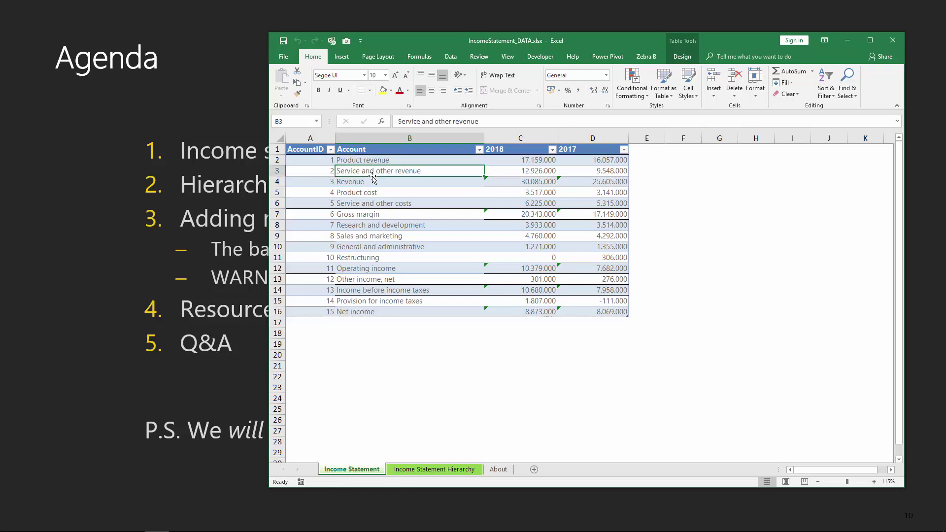
Step: Switch to the webinar folder and open the "1 Income statement - Zebra BI webinar.pbix" report in Power BI Desktop
key("alt+Tab")
left_click_drag(644, 90, 615, 184)
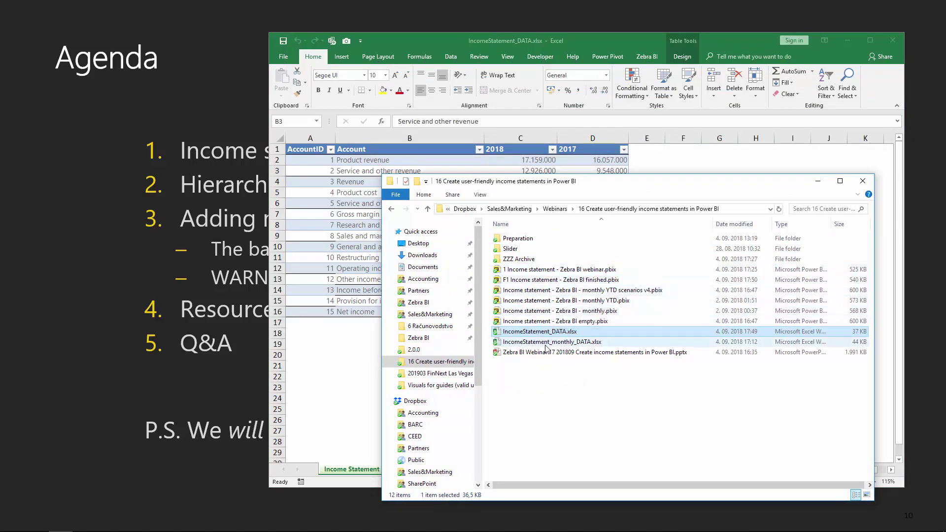
left_click(542, 272)
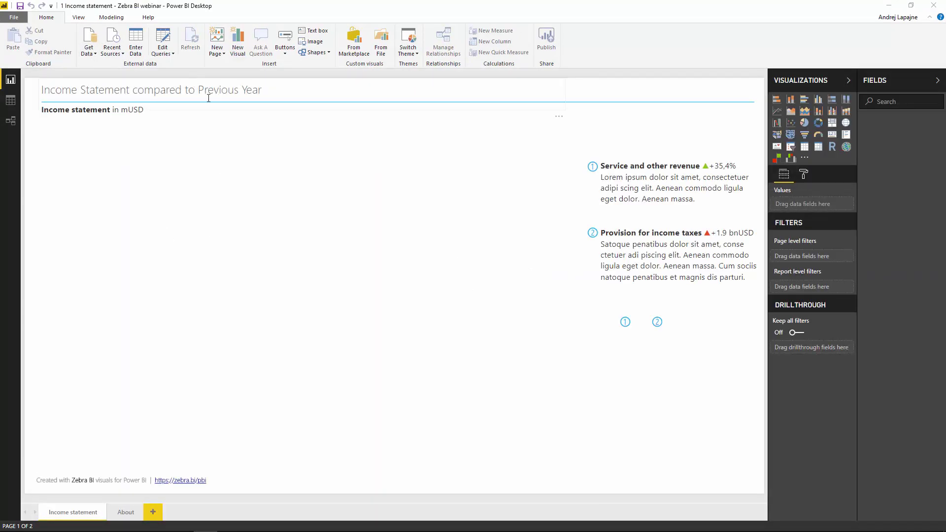
left_click(643, 164)
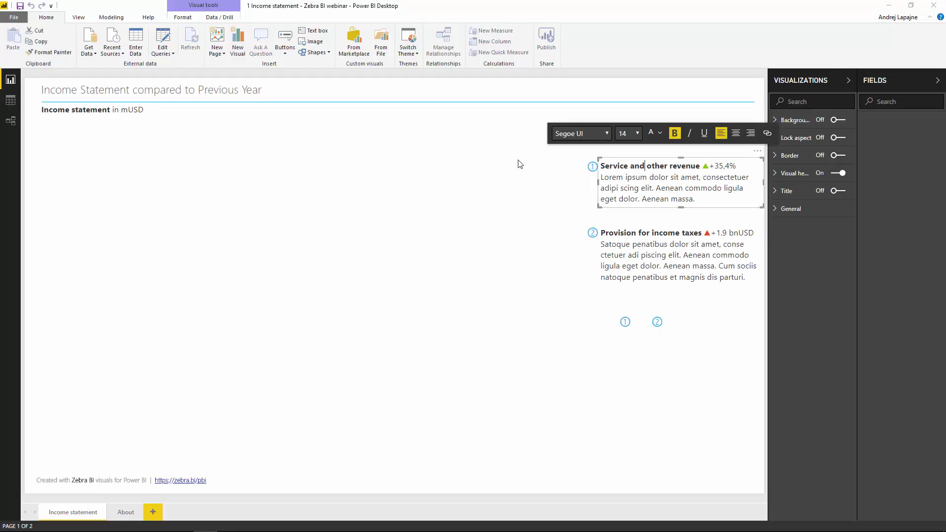
left_click(197, 109)
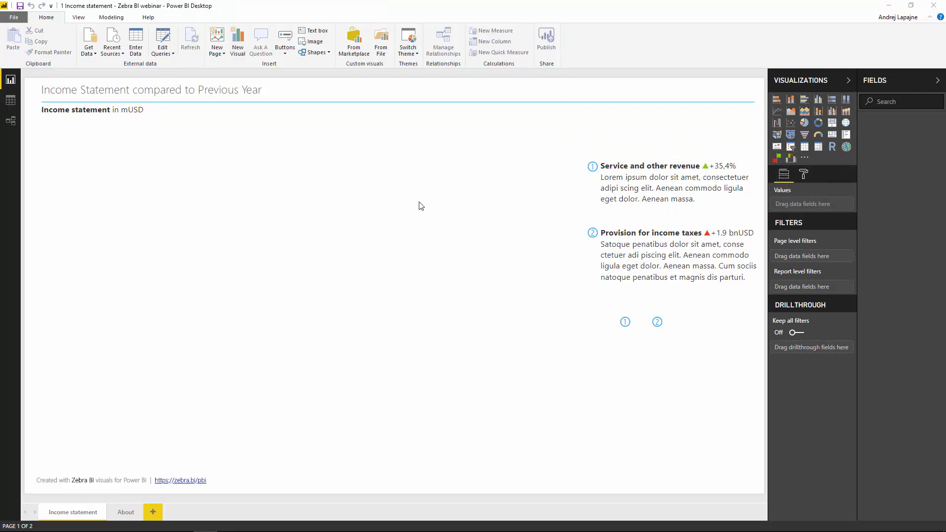
Step: Load the IncomeStatement table from the Excel workbook IncomeStatement_DATA.xlsx into the report
left_click(84, 47)
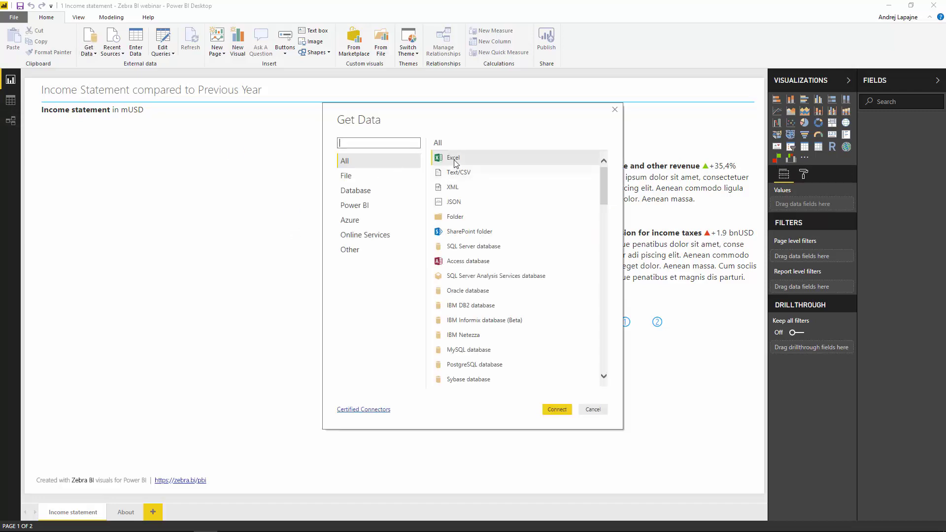
left_click(556, 410)
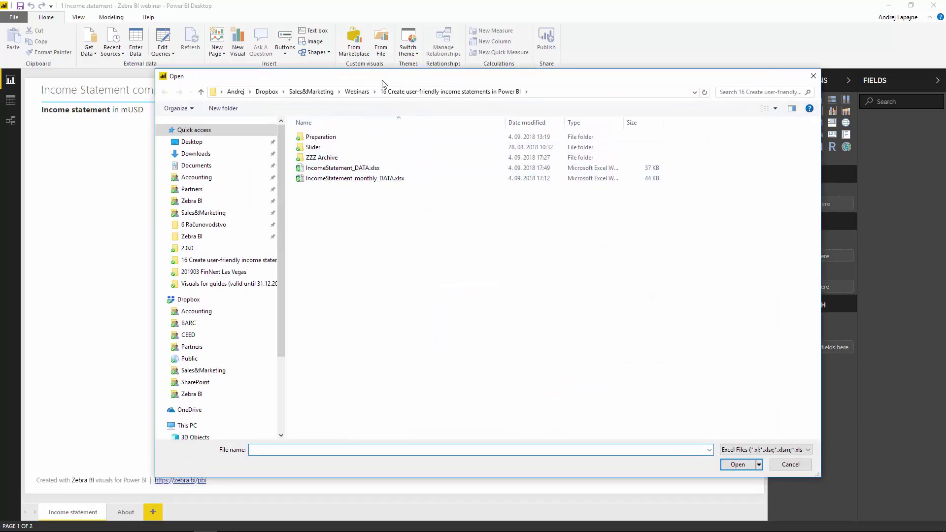
left_click(343, 169)
left_click(790, 465)
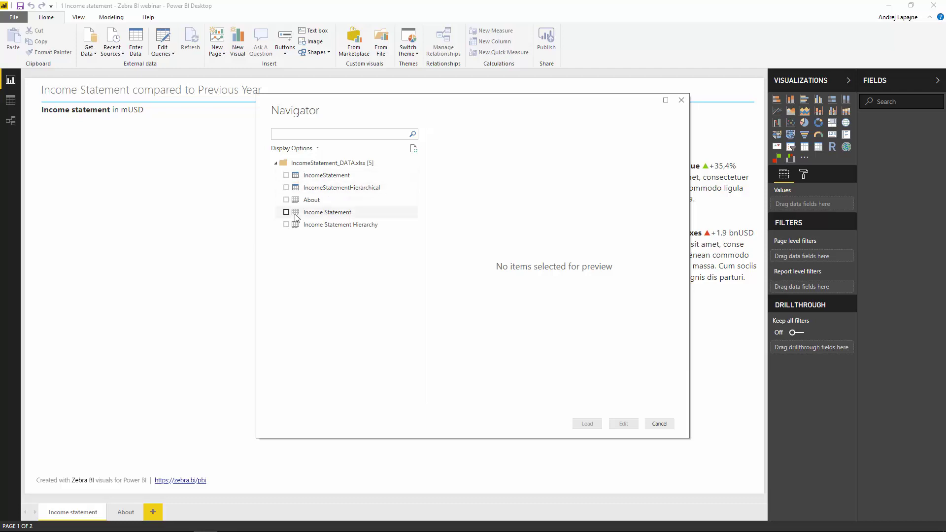
left_click(288, 176)
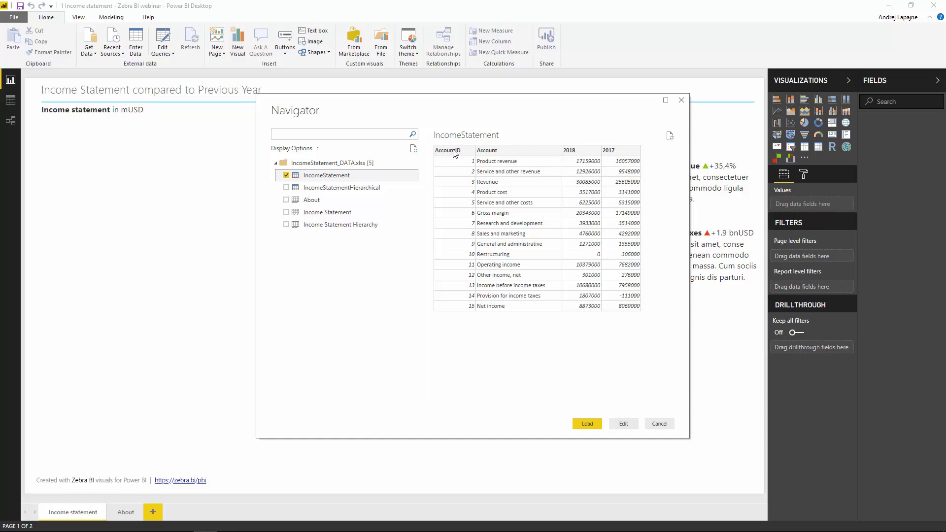
left_click(591, 426)
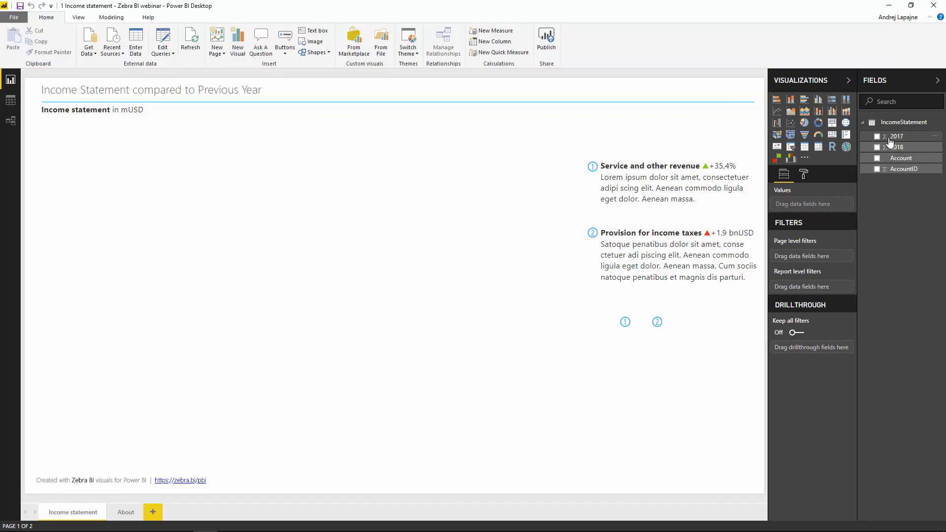
Step: Add the Zebra BI variance table visual beneath the "Income statement in mUSD" heading and enlarge it to fill the area beside the comments
left_click(777, 157)
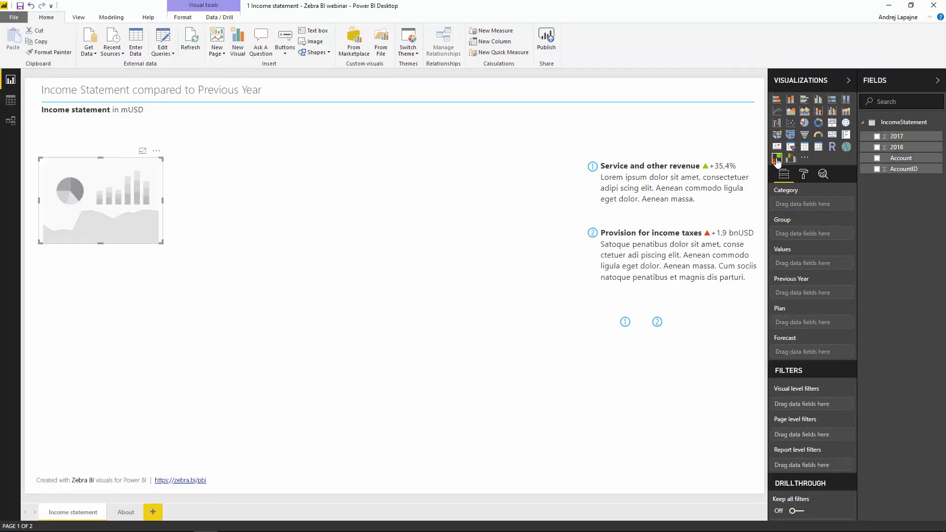
left_click_drag(156, 157, 155, 130)
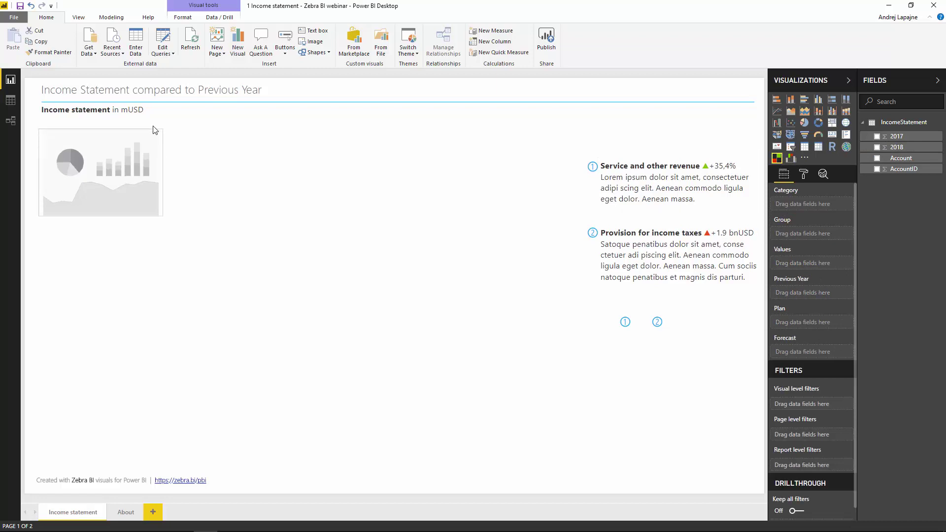
left_click_drag(163, 216, 488, 454)
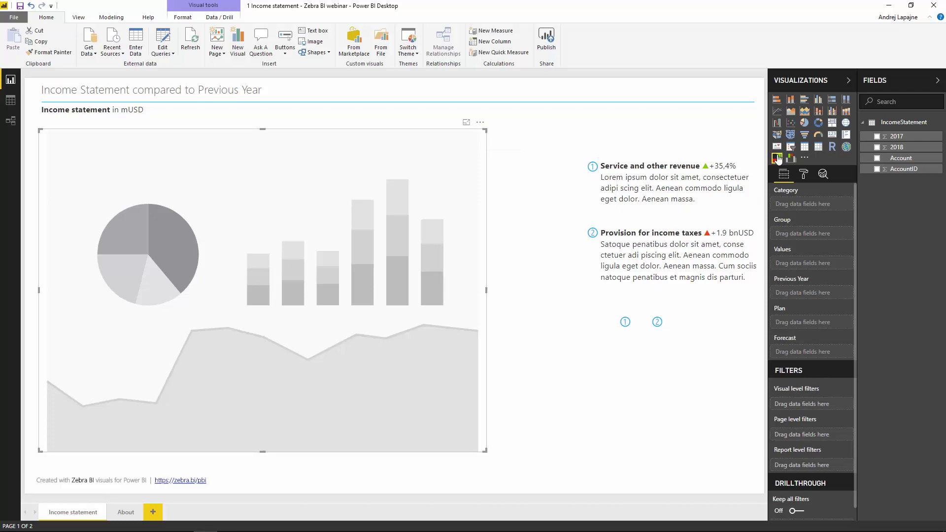
Step: Assign 2018 to the visual's Values, 2017 to Previous Year and Account to Category
left_click(876, 147)
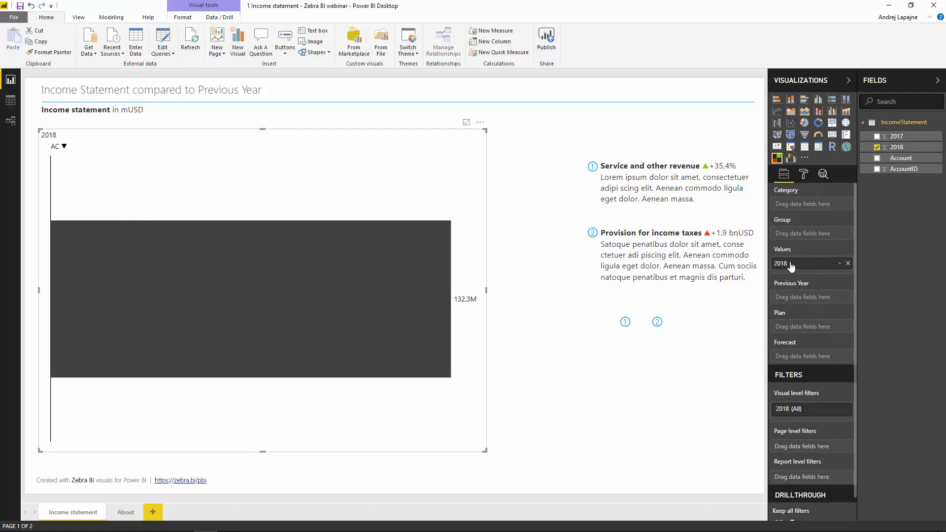
left_click(877, 136)
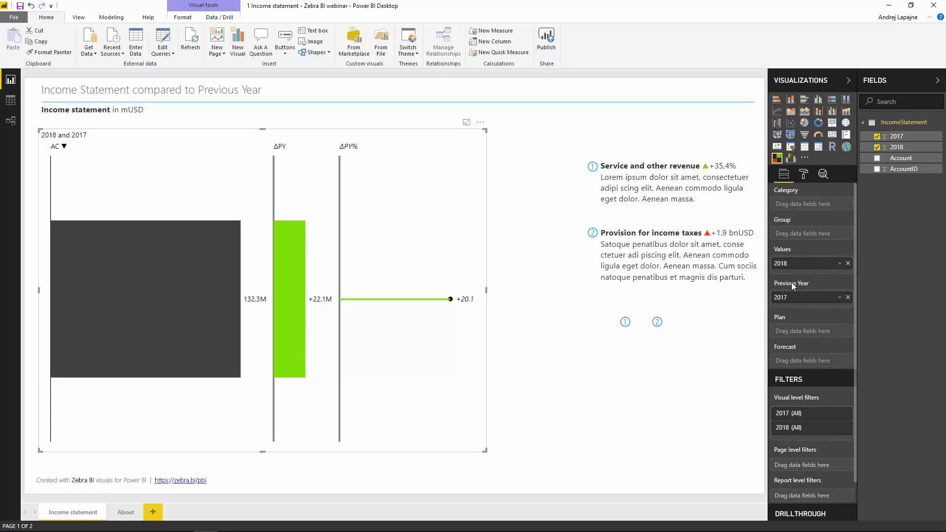
left_click(878, 158)
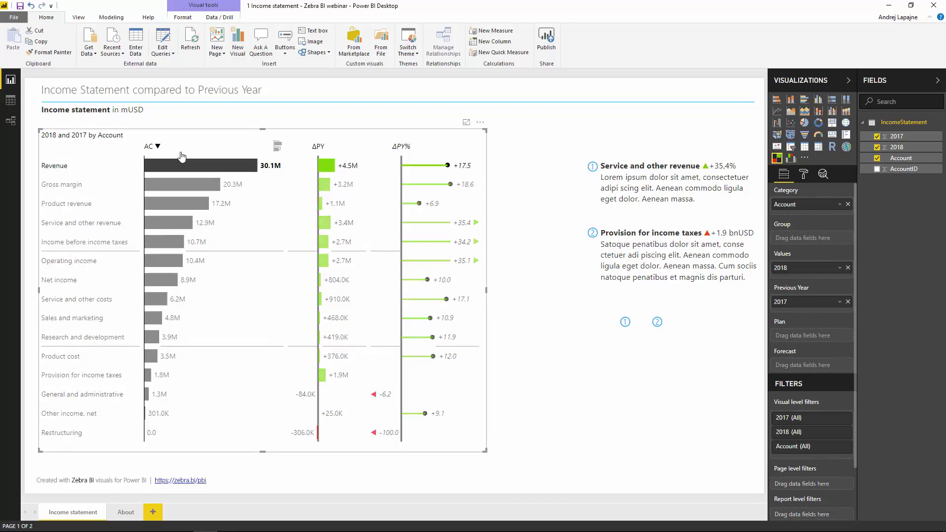
Step: Switch the visual's AC column sorting to ascending, then clear the column sort
left_click(152, 147)
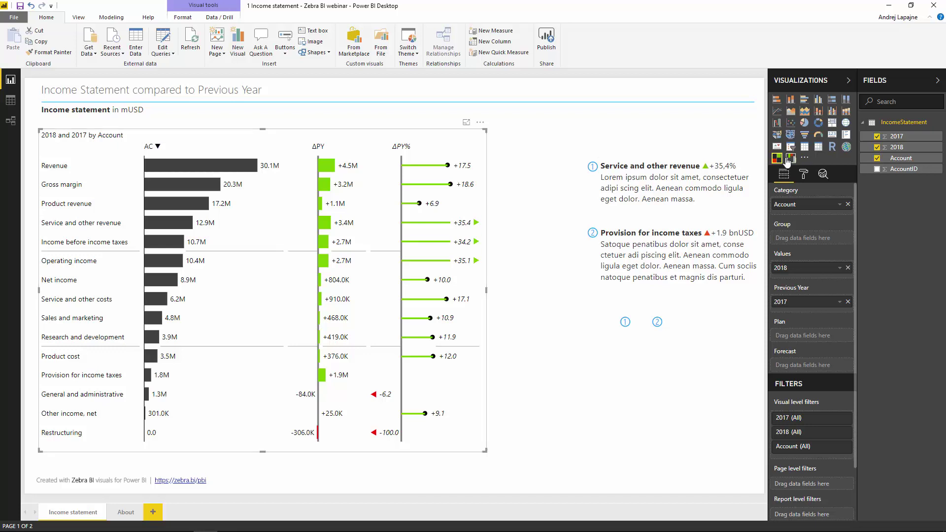
left_click(152, 150)
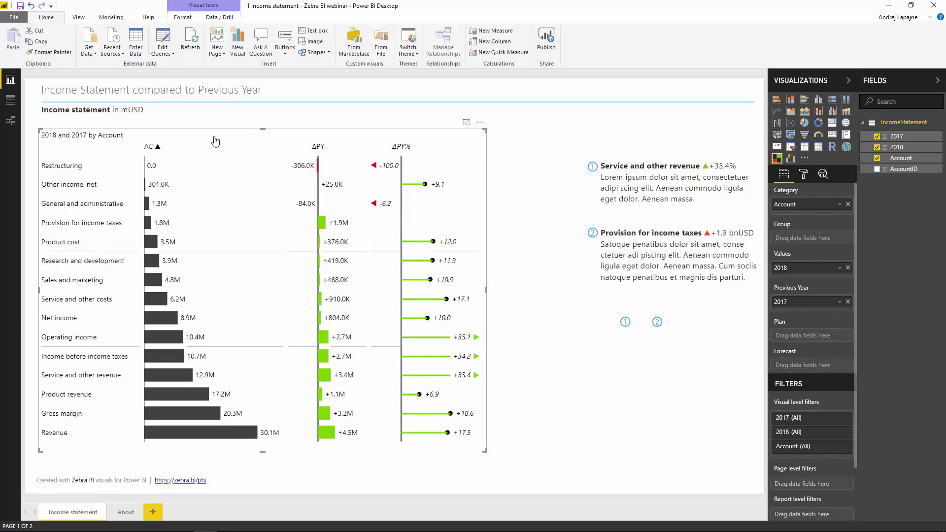
left_click(148, 148)
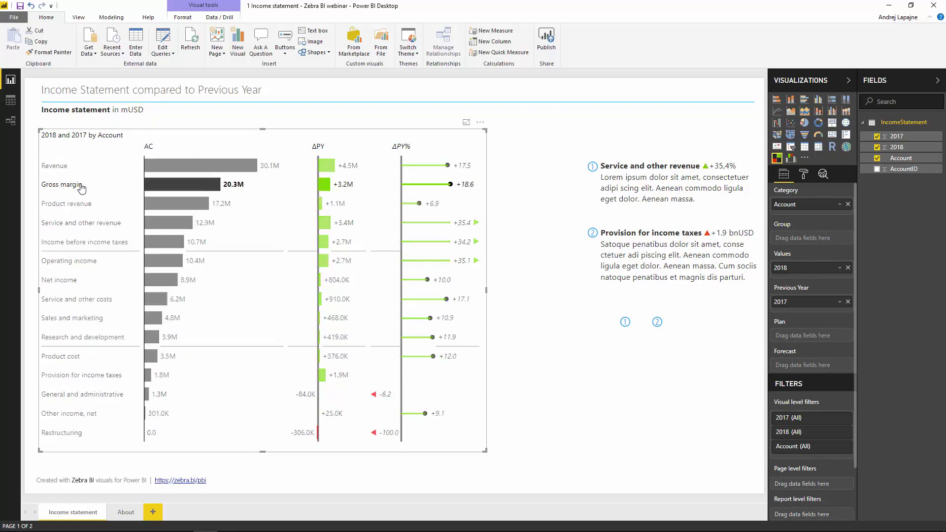
left_click(69, 204)
left_click(169, 137)
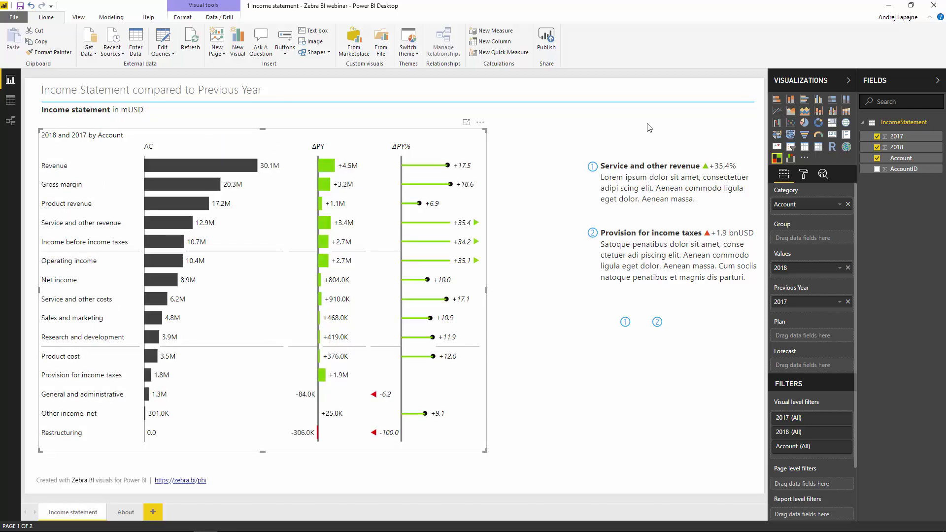
Step: Set the Account field to sort by AccountID, then remove Account from the visual's Category and add it again
left_click(904, 161)
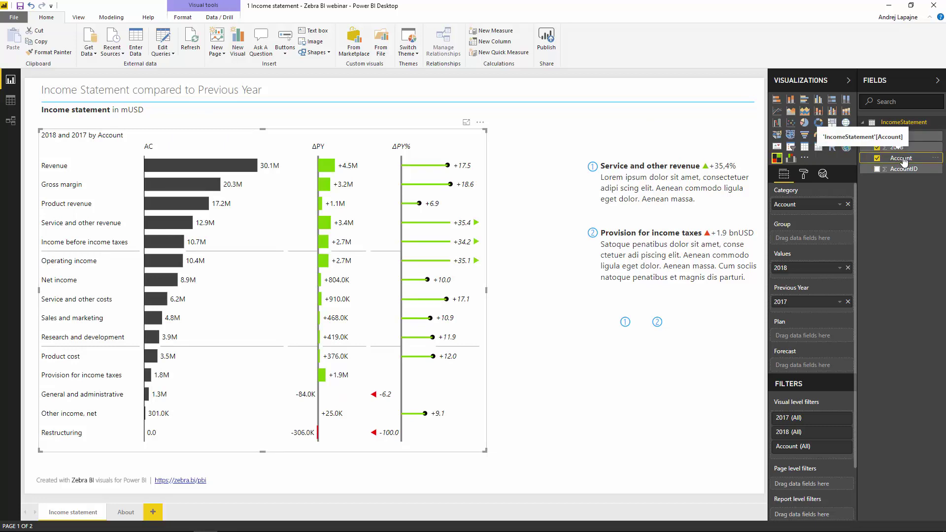
left_click(111, 17)
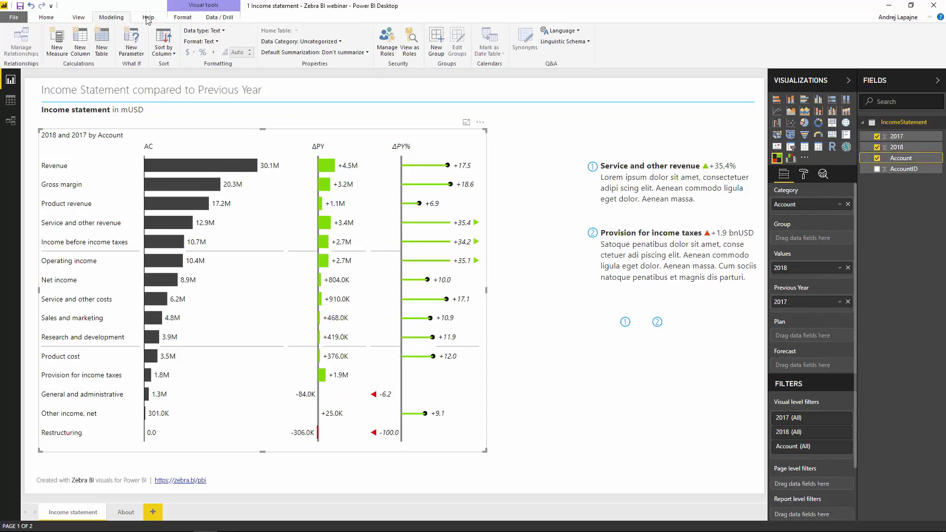
left_click(164, 49)
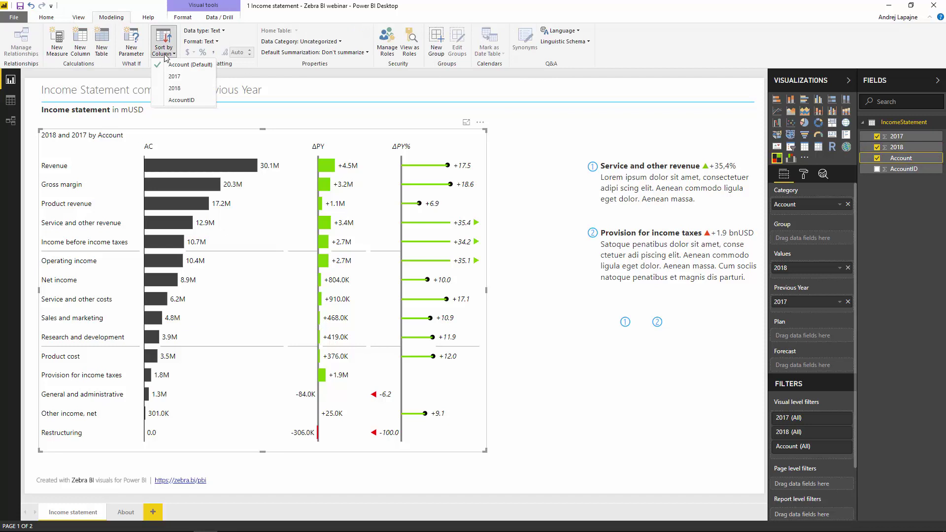
left_click(186, 100)
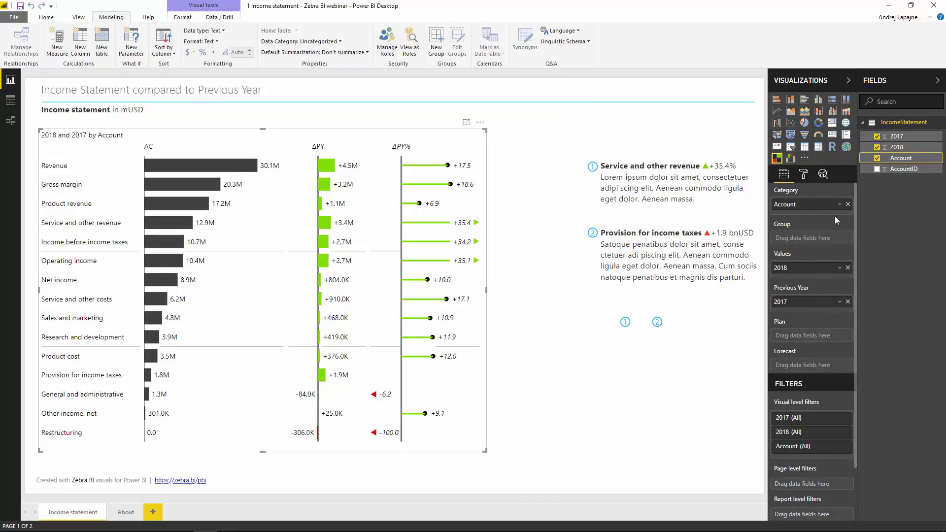
left_click(848, 204)
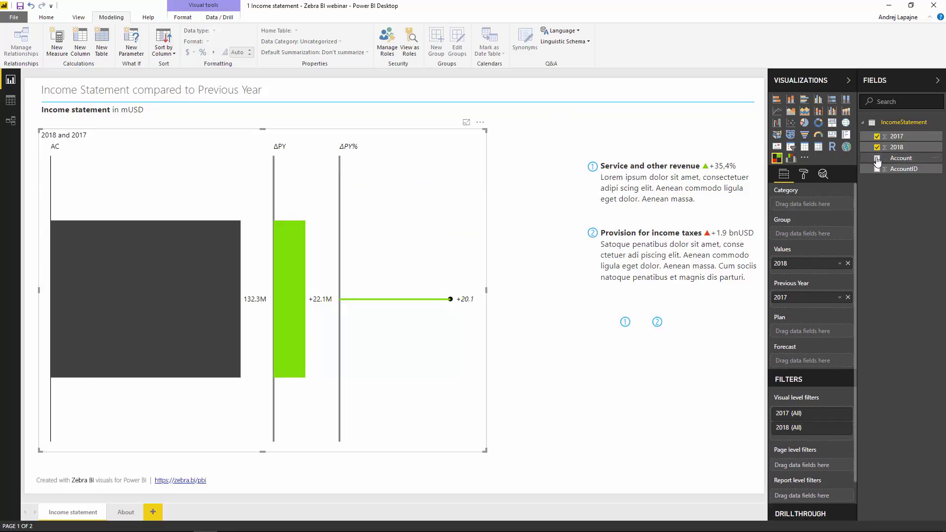
left_click(877, 158)
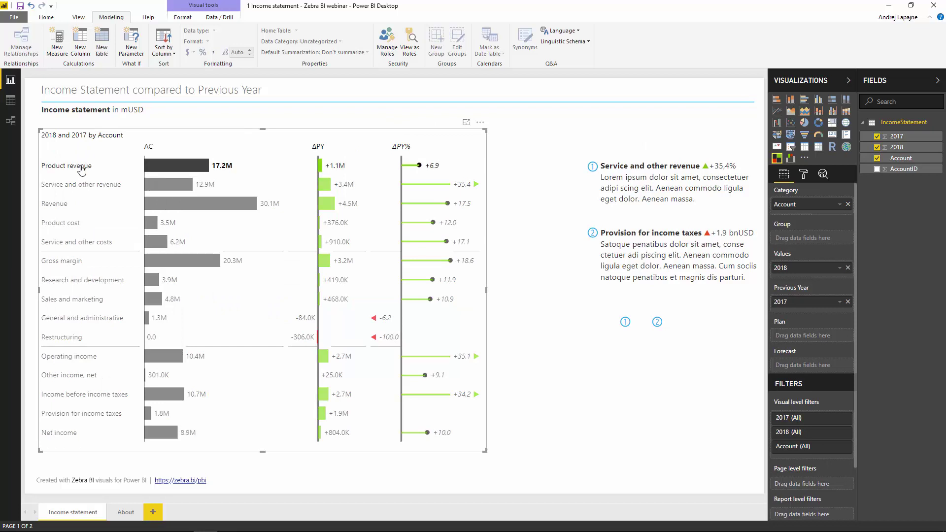
Step: Switch to the IncomeStatement_DATA.xlsx workbook in Excel and examine how the AccountID numbers order the accounts
key("alt+Tab")
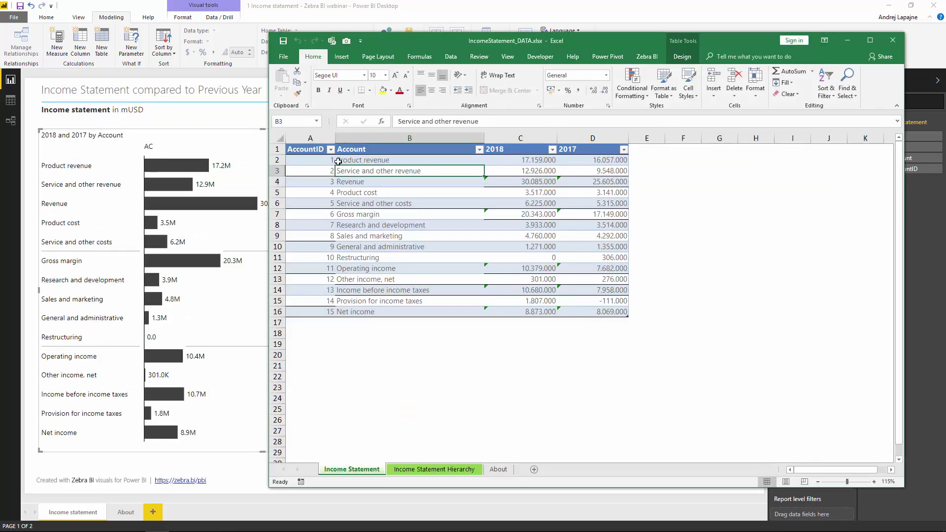
left_click_drag(320, 160, 313, 311)
left_click(350, 160)
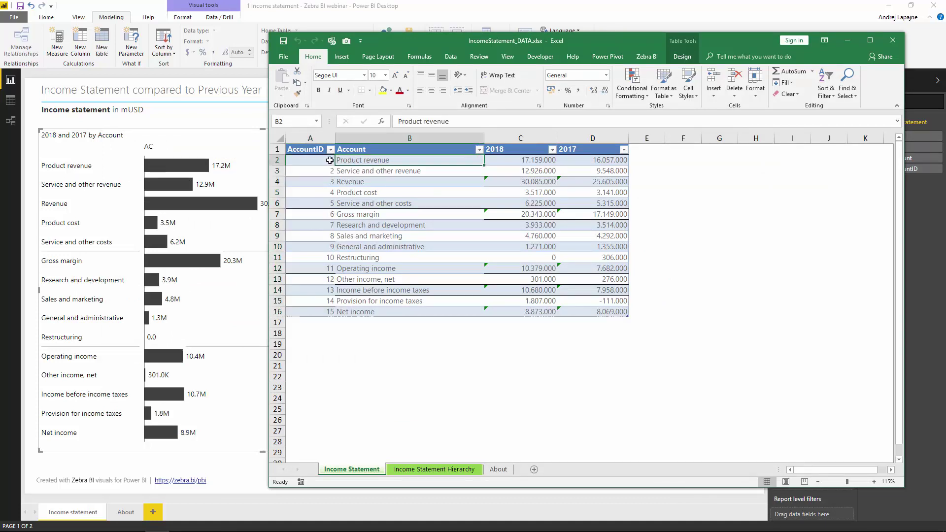
left_click_drag(313, 160, 318, 300)
left_click(321, 171)
left_click(322, 182)
left_click(357, 223)
left_click(318, 189)
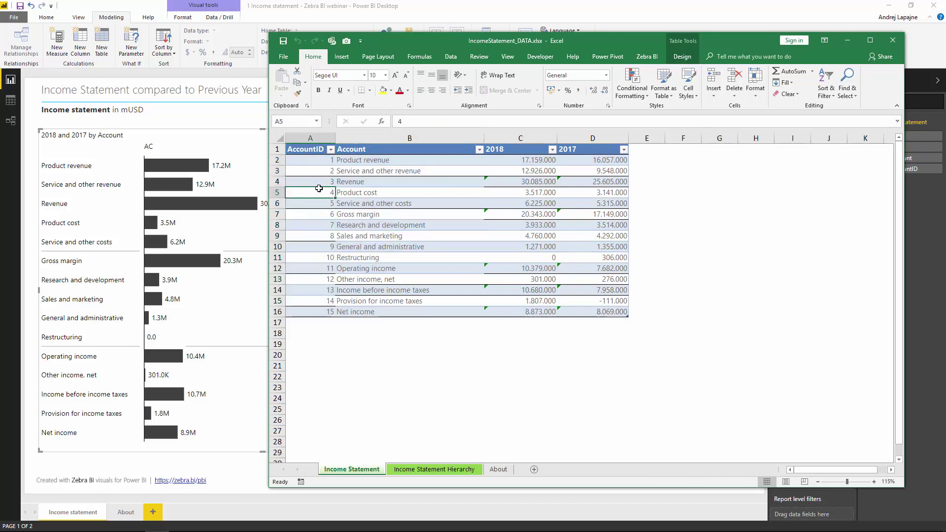
left_click(317, 171)
left_click(317, 160)
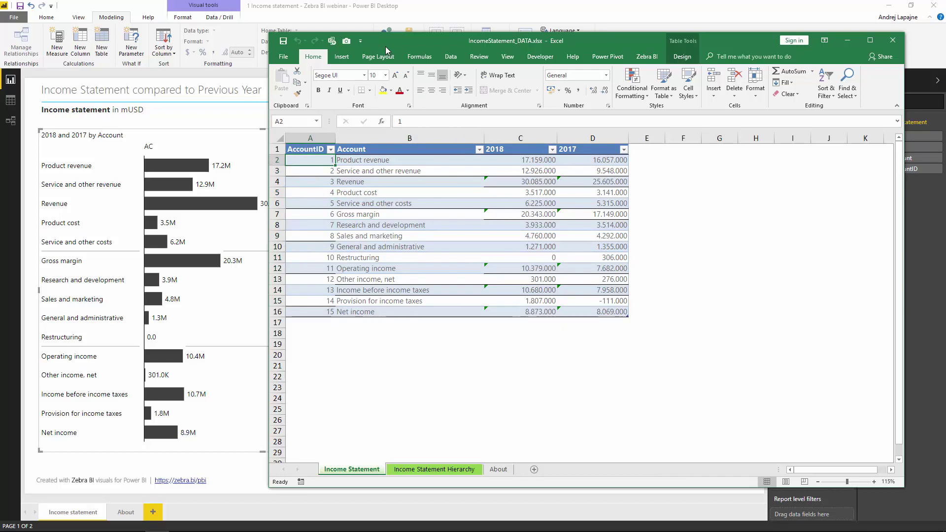
Step: Switch back to the Power BI report and select the income statement visual
left_click(226, 122)
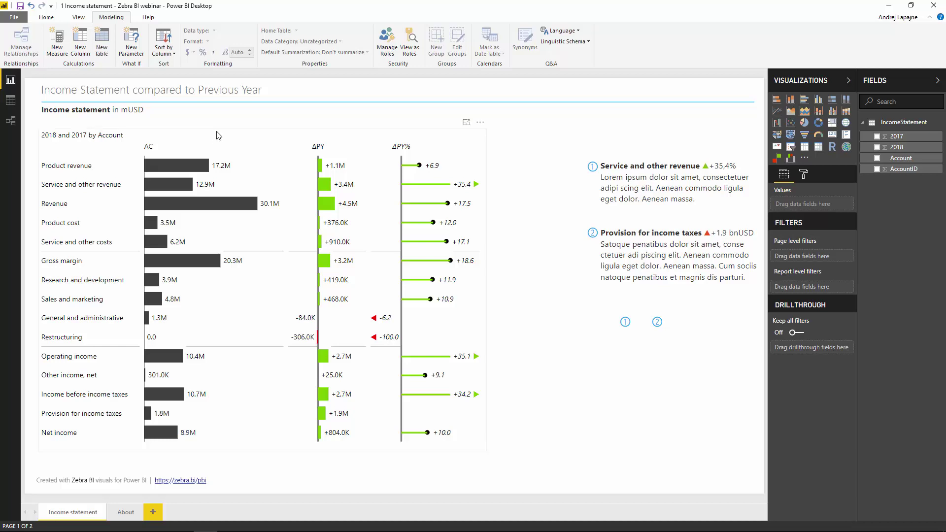
left_click(219, 136)
left_click(89, 169)
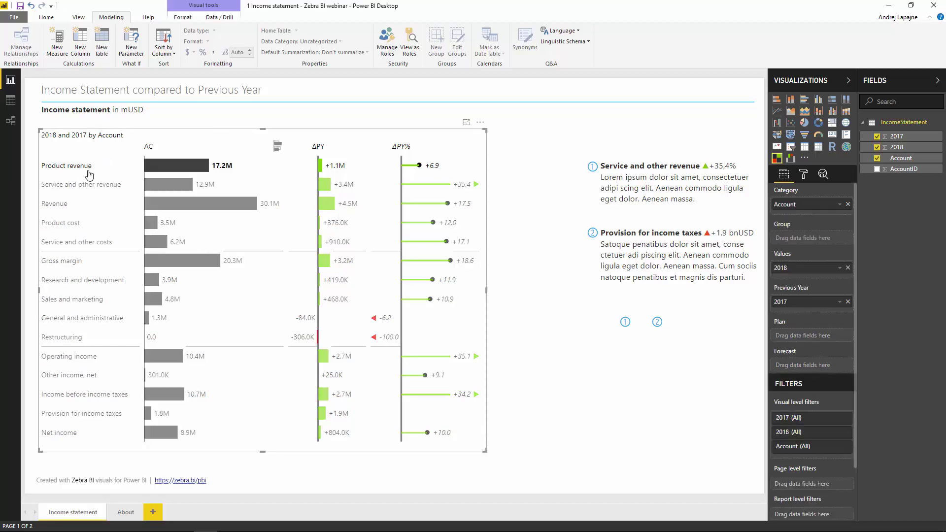
left_click(238, 142)
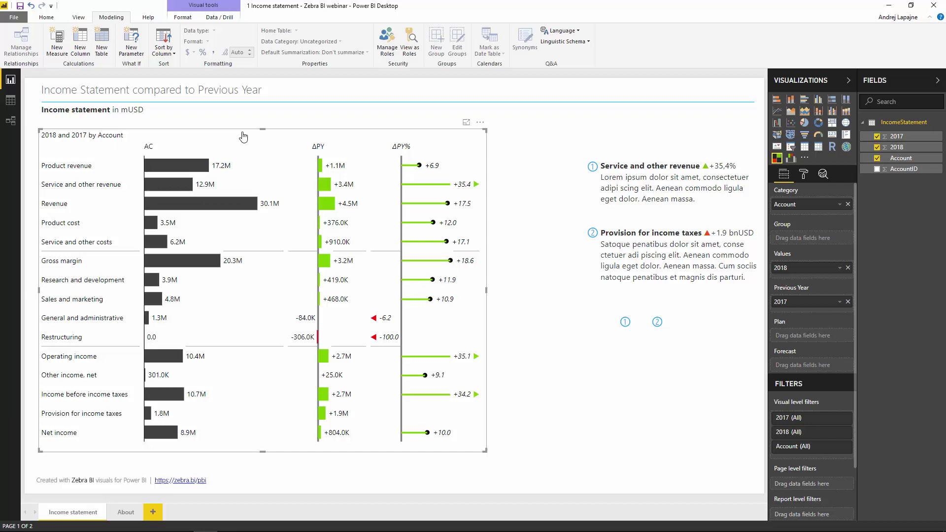
Step: Examine the AC bars of the Product revenue and Service and other revenue rows and the visual's column headers
left_click(170, 165)
left_click(169, 185)
left_click(167, 166)
left_click(166, 151)
left_click(169, 186)
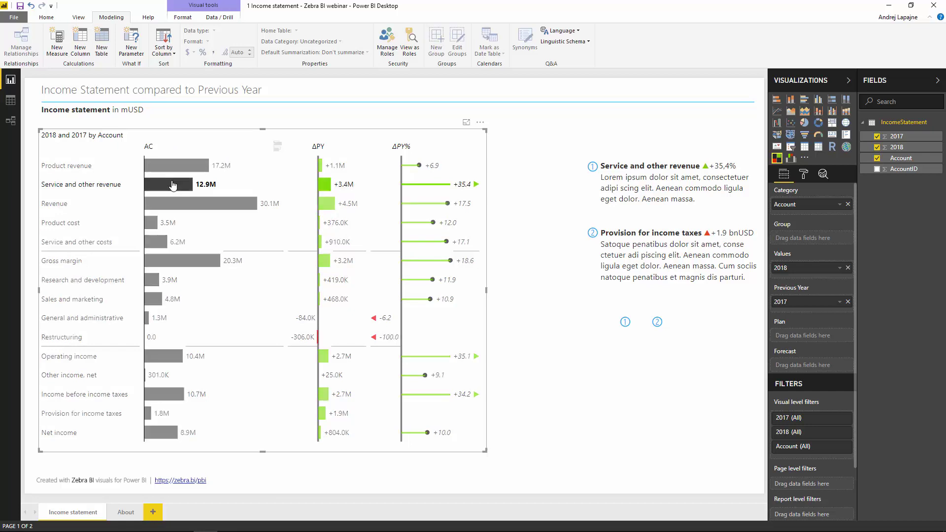
left_click(168, 166)
left_click(169, 149)
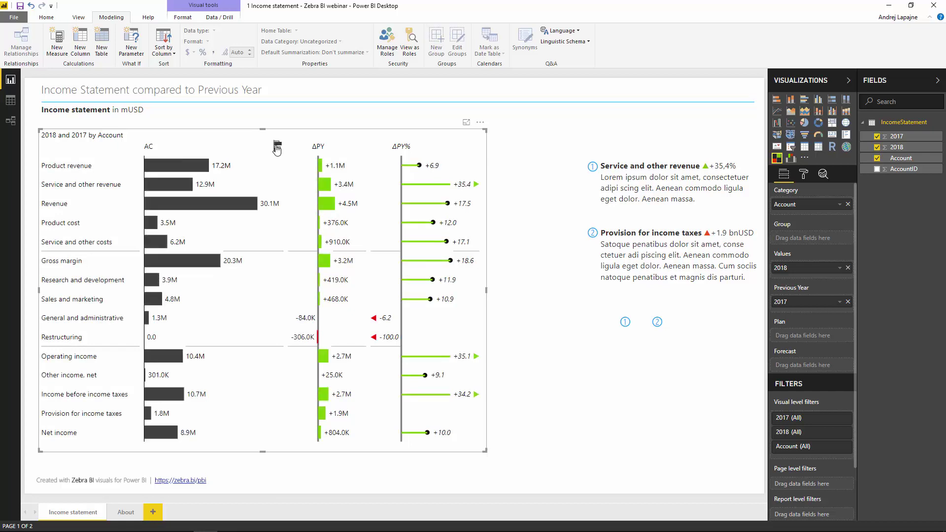
left_click(169, 185)
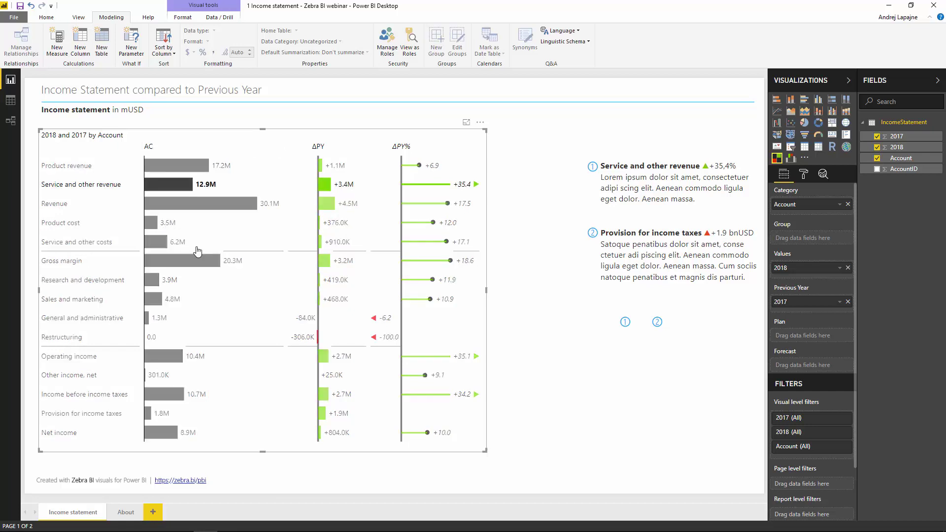
left_click(317, 148)
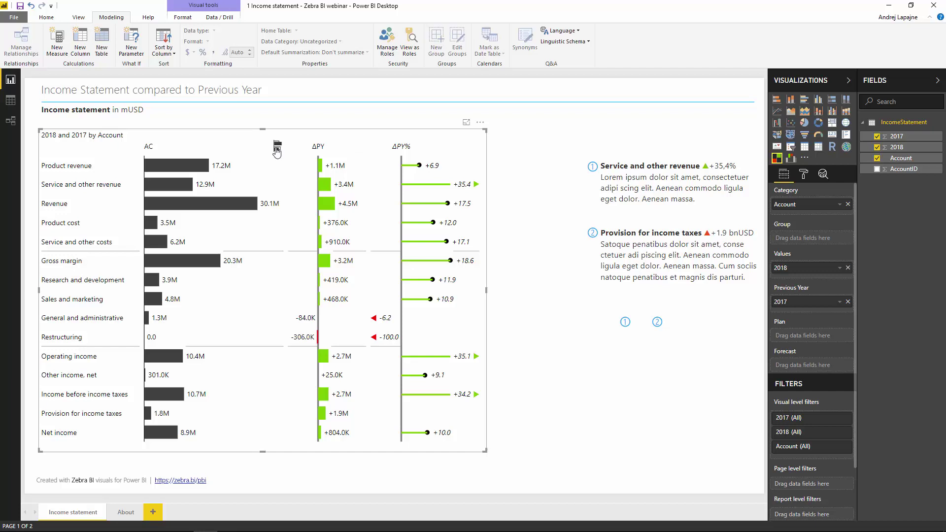
Step: Cycle the visual's chart type through overlapping bars and a single waterfall to side-by-side PY and AC waterfalls
left_click(278, 147)
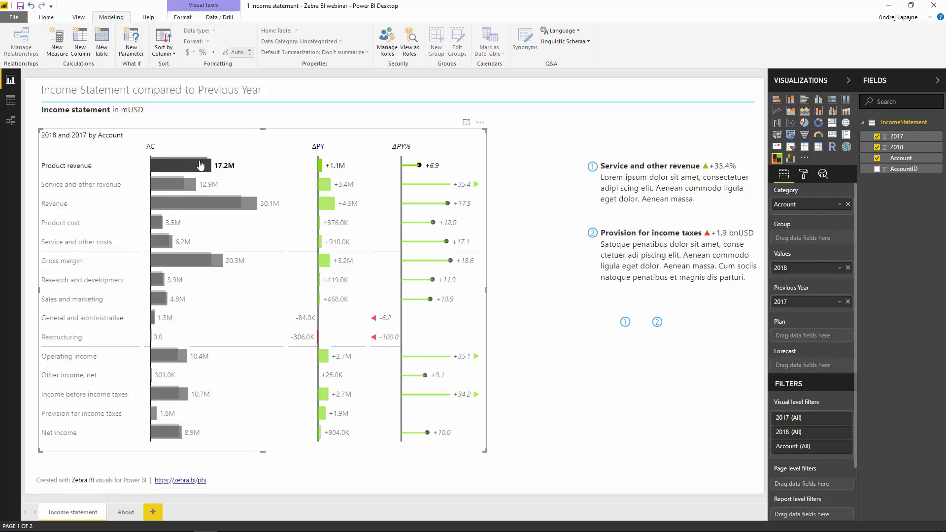
mouse_move(210, 172)
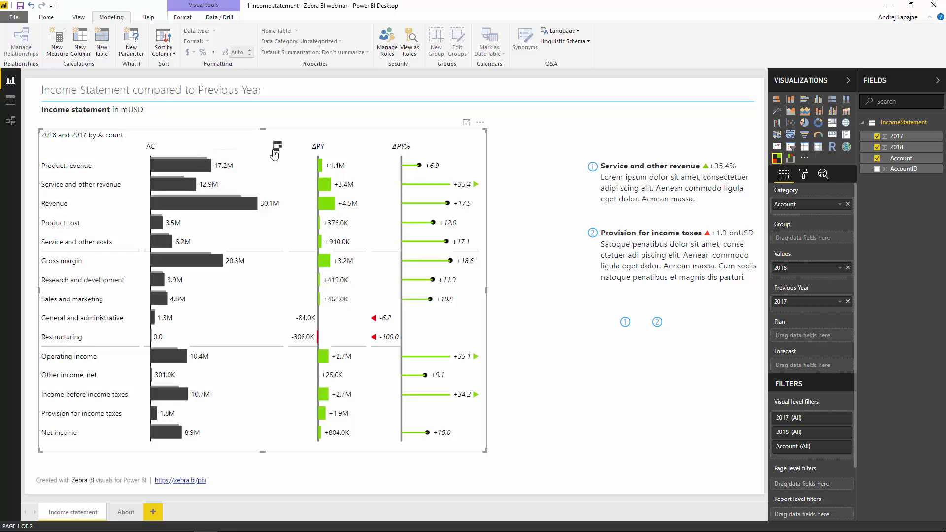
left_click(277, 149)
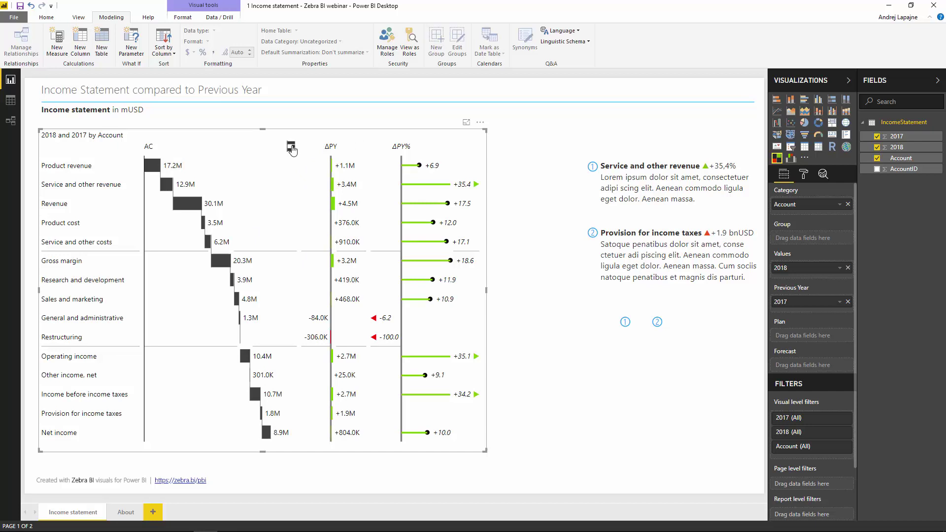
left_click(290, 148)
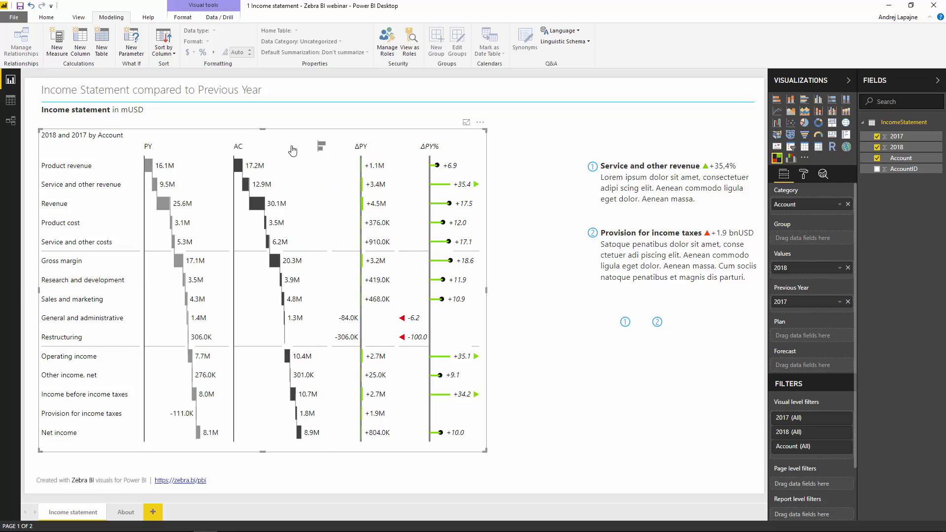
mouse_move(238, 151)
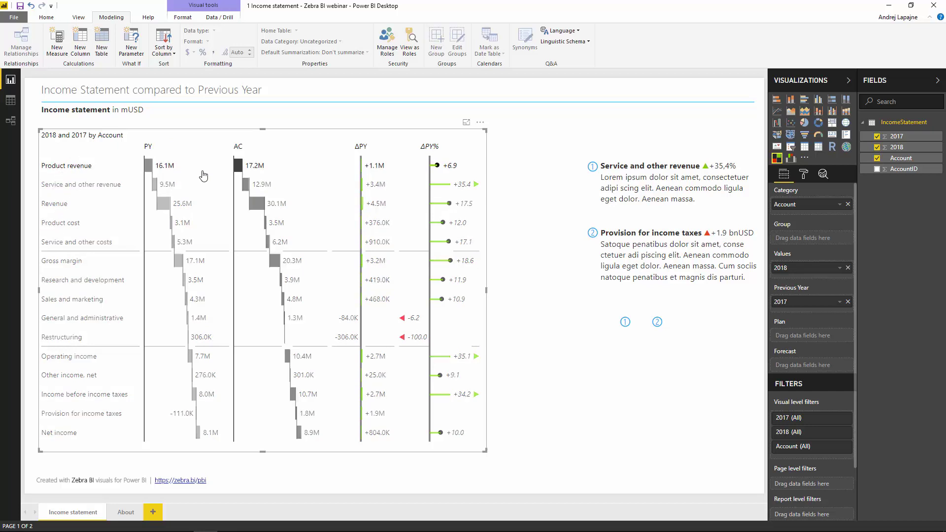
mouse_move(254, 187)
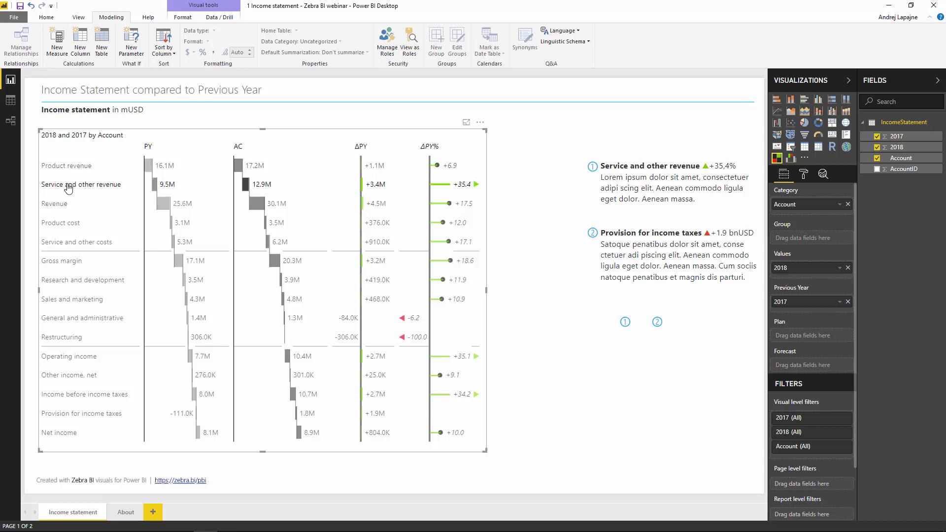
Step: Mark the Revenue row as a result in the waterfall
left_click(57, 208)
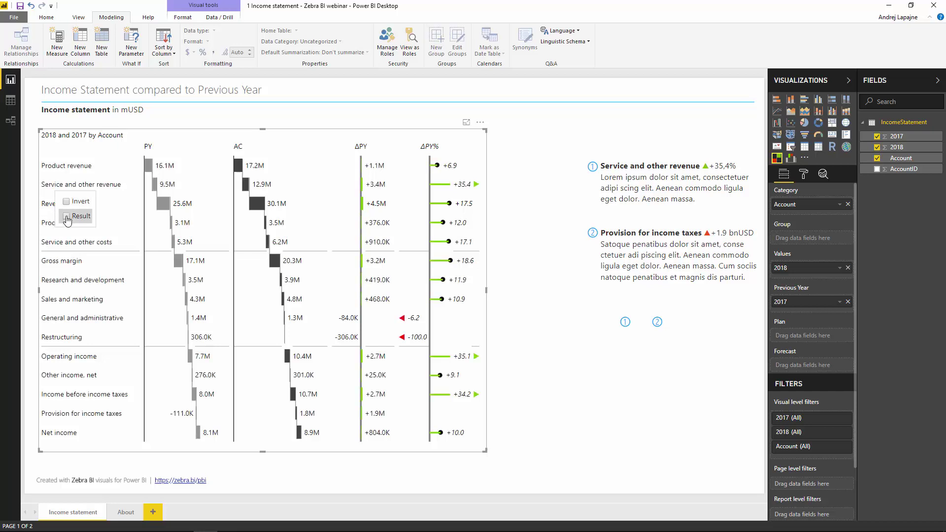
left_click(66, 216)
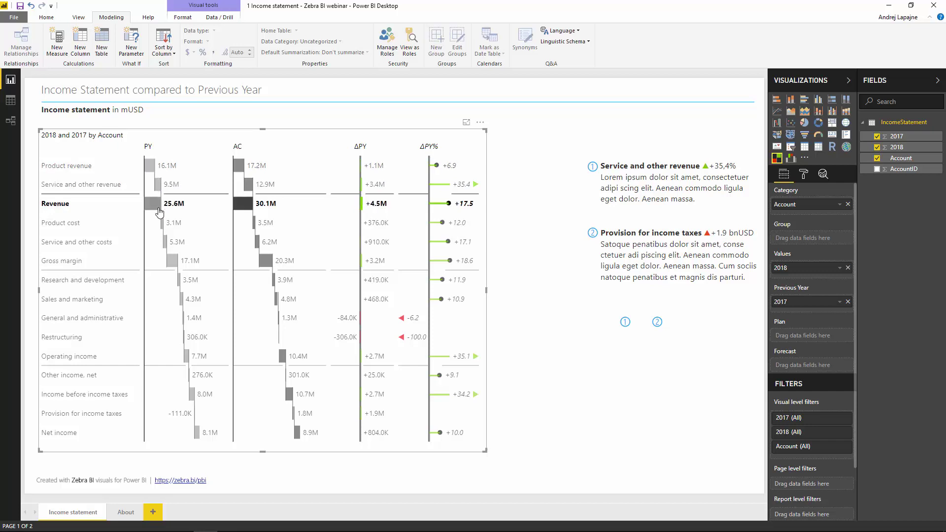
mouse_move(150, 209)
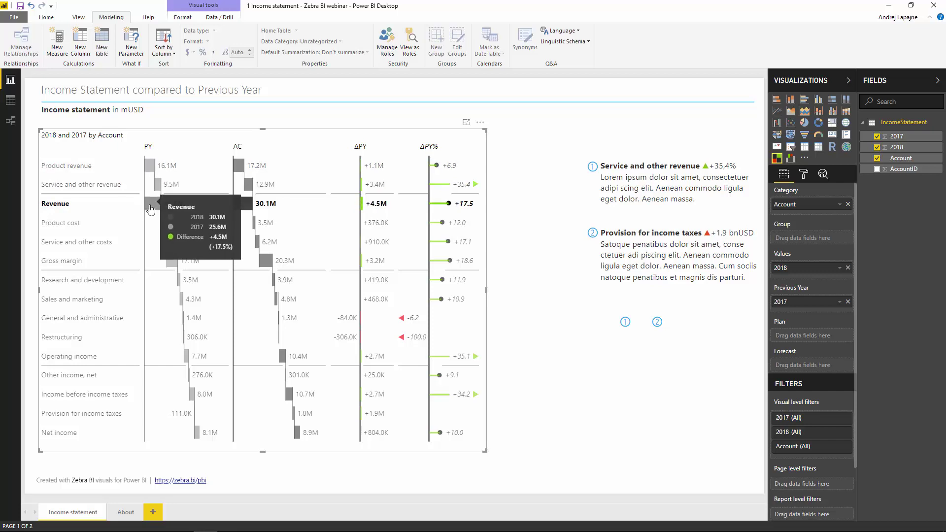
Step: Invert the Product cost and Service and other costs rows so they are subtracted in the waterfall
left_click(55, 224)
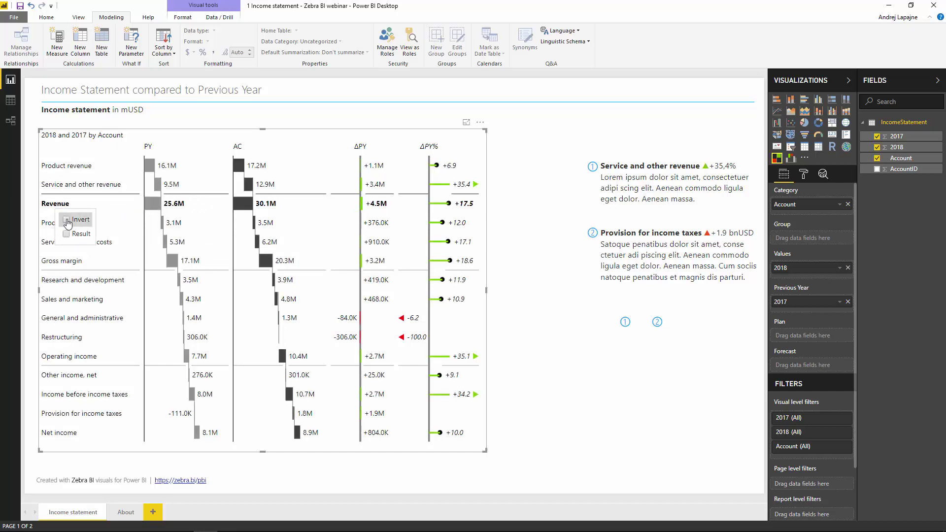
left_click(67, 221)
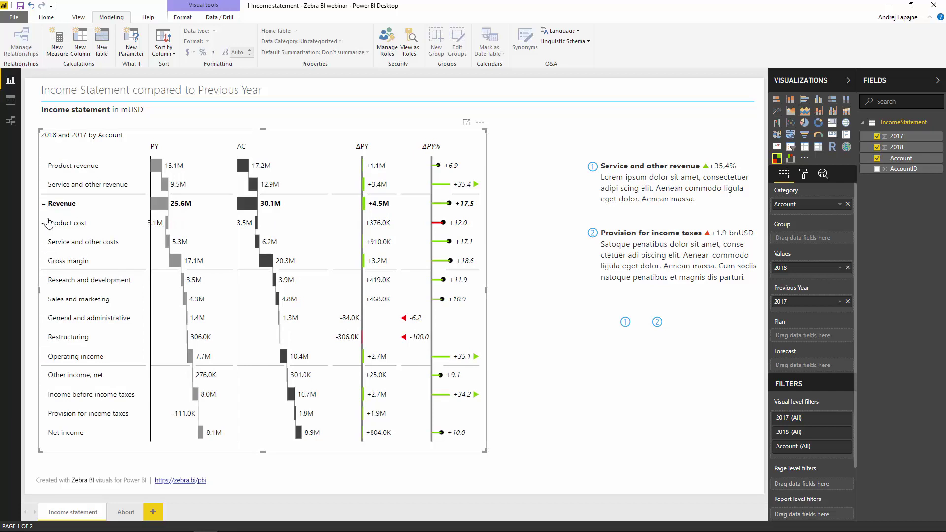
left_click(105, 182)
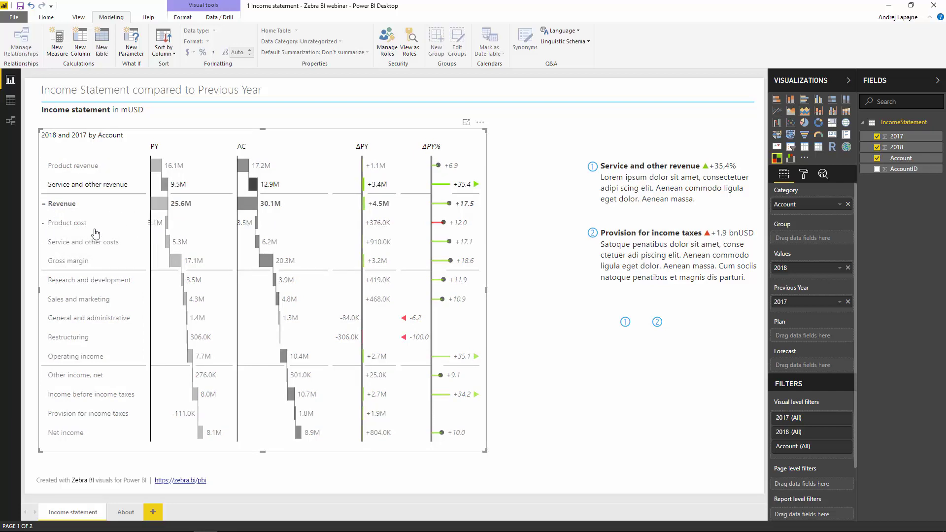
left_click(73, 223)
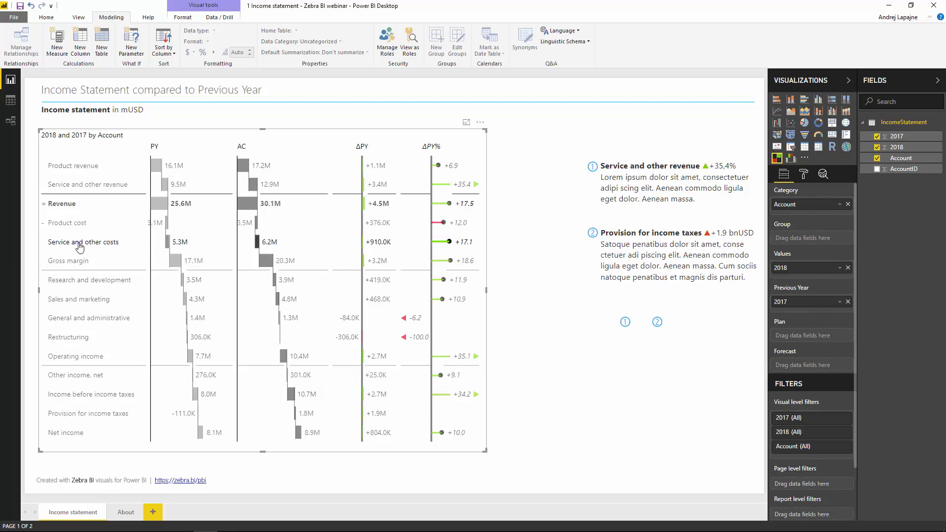
left_click(75, 243)
right_click(74, 243)
left_click(85, 241)
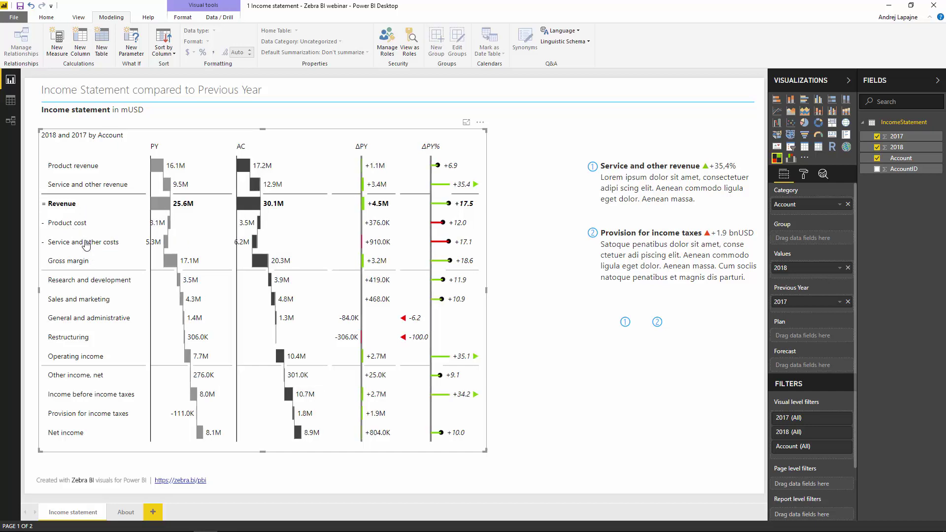
Step: Check the variance of Service and other costs, then mark the Gross margin row as a result
left_click(200, 234)
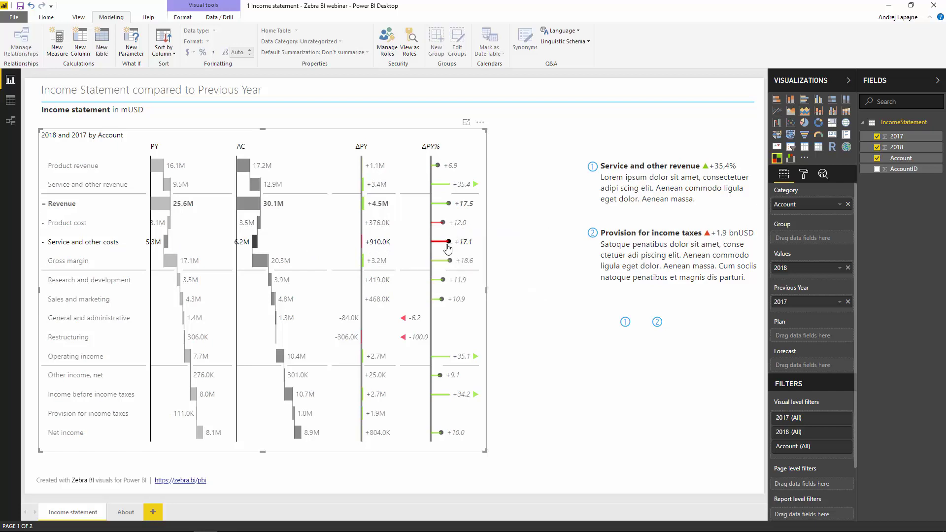
mouse_move(470, 241)
mouse_move(441, 248)
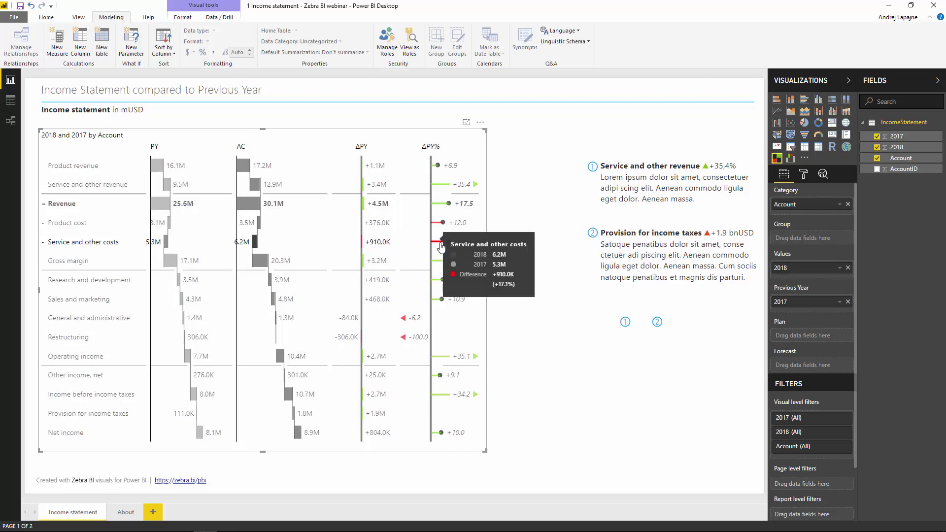
left_click(72, 266)
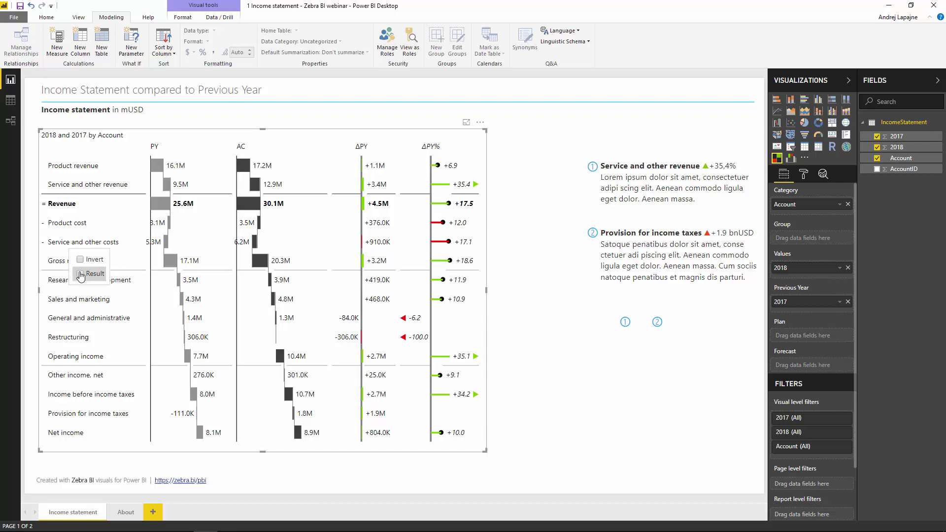
left_click(81, 275)
Step: Invert the Research and development, Sales and marketing, General and administrative, and Restructuring rows
left_click(83, 288)
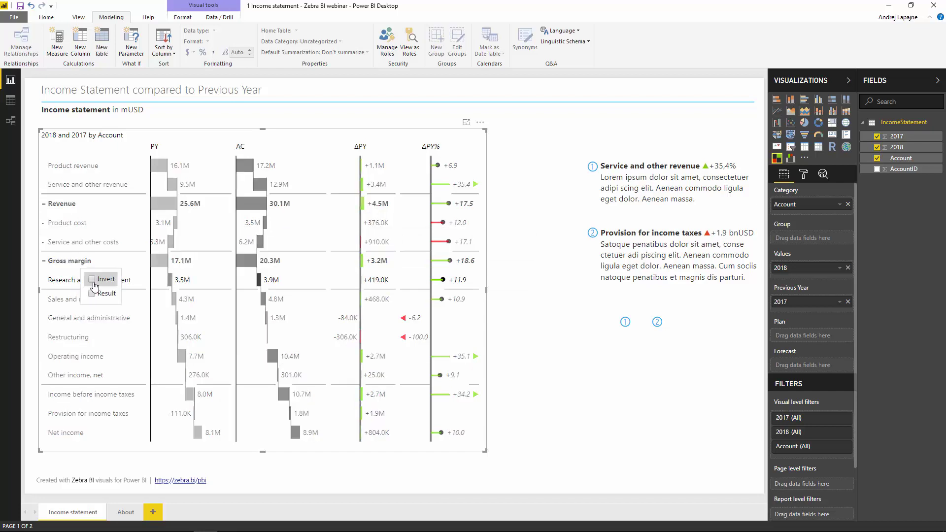
left_click(94, 284)
left_click(79, 296)
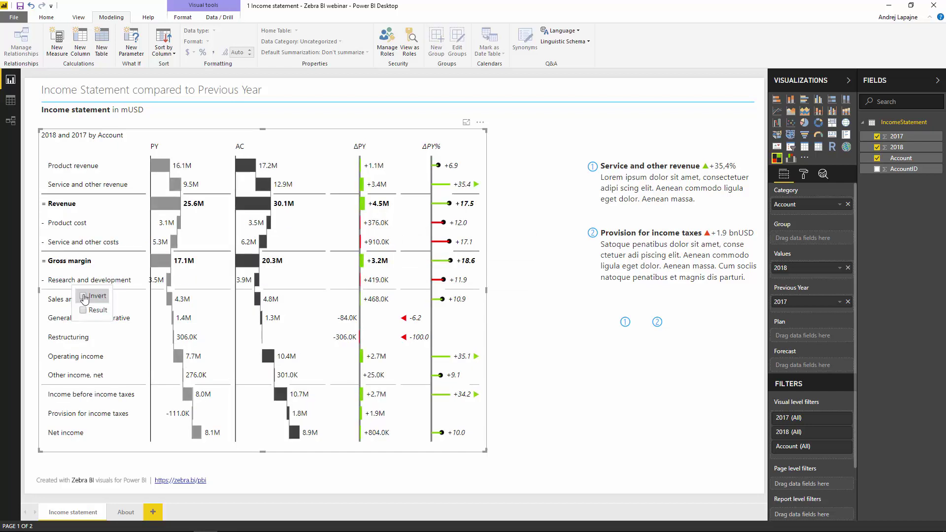
left_click(85, 297)
left_click(82, 317)
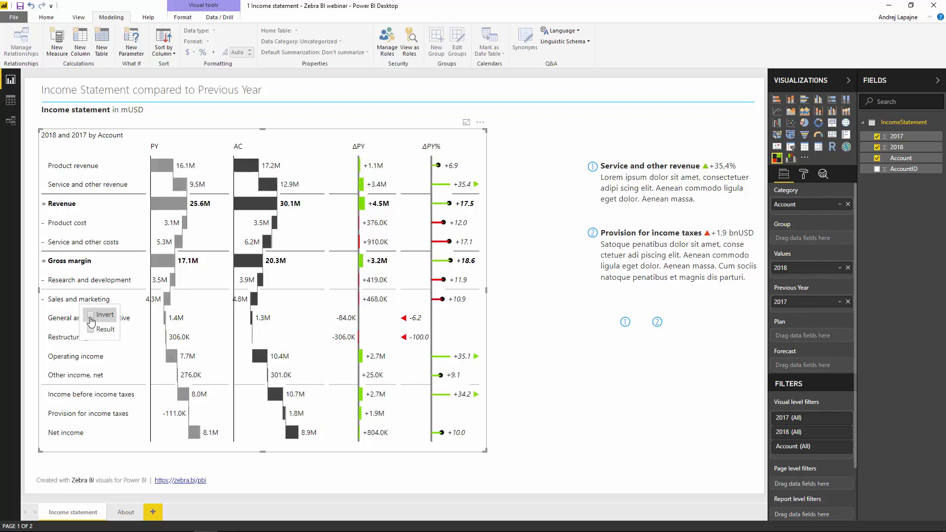
left_click(92, 315)
left_click(79, 339)
left_click(90, 334)
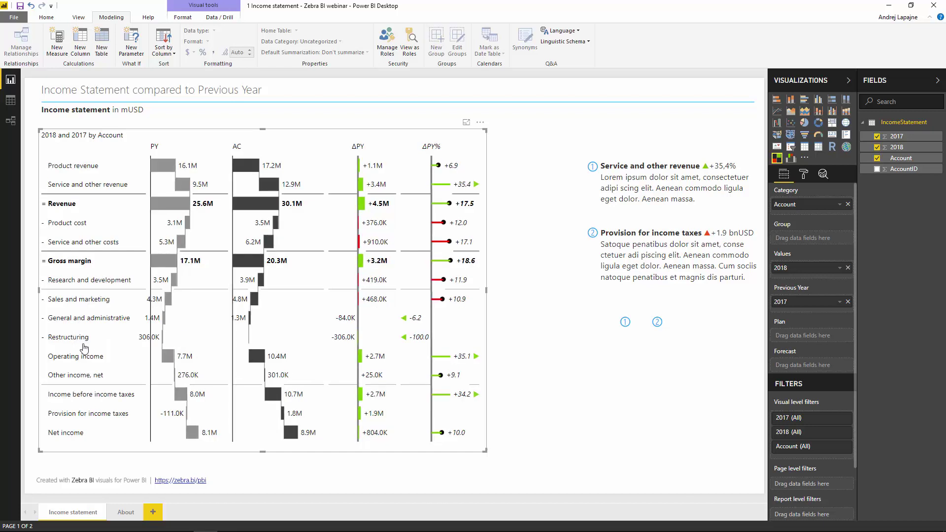
Step: Invert the Operating income row and mark the Other income, net row as a result
left_click(82, 357)
left_click(79, 373)
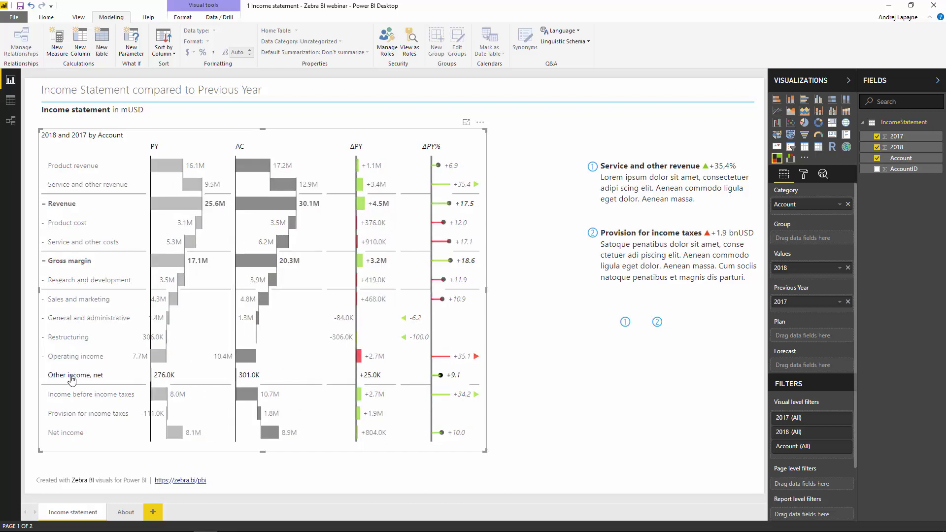
left_click(71, 380)
left_click(79, 392)
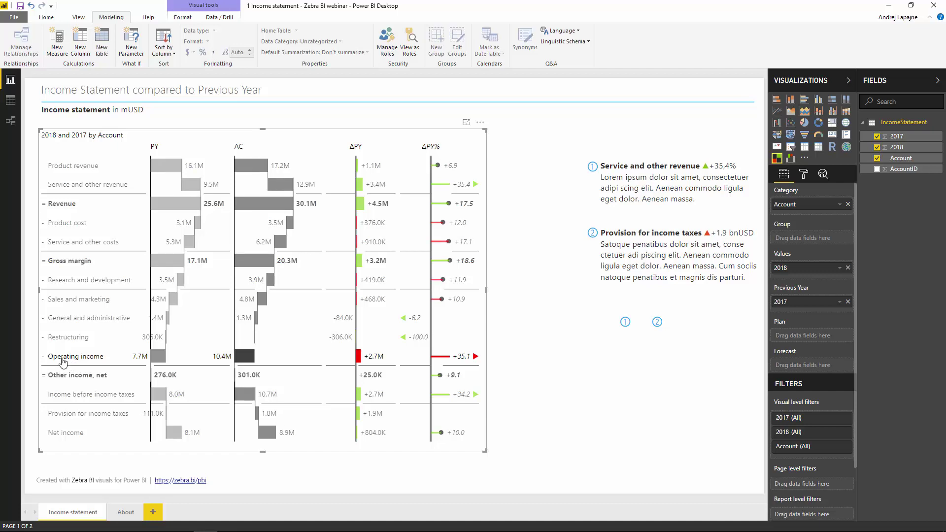
Step: Remove the inversion from the Operating income row and mark it as a result instead
left_click(66, 372)
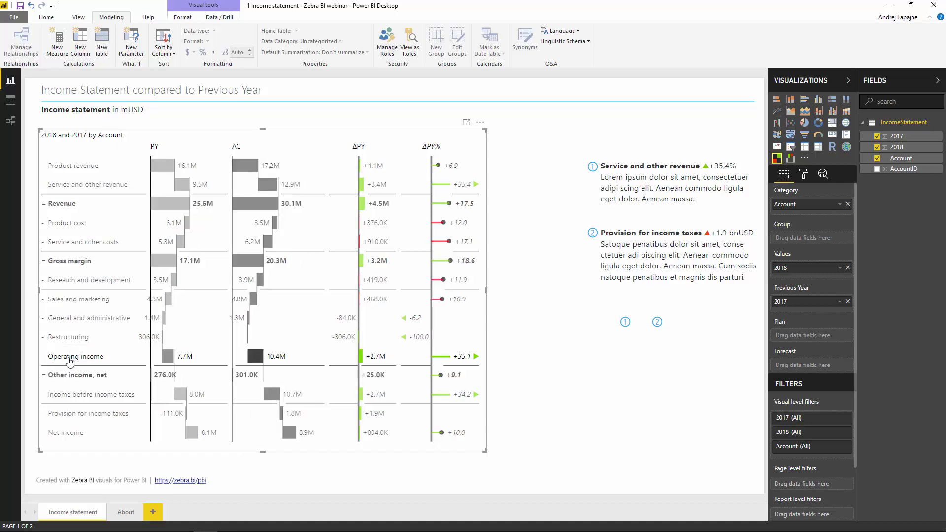
left_click(73, 362)
left_click(79, 370)
left_click(79, 370)
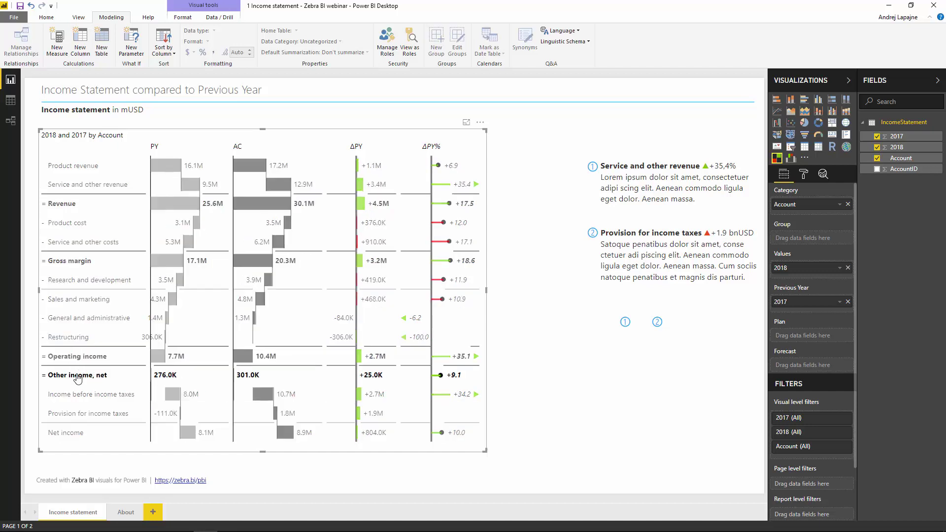
Step: Clear the result marking from the Other income, net row
left_click(72, 377)
left_click(78, 385)
left_click(82, 374)
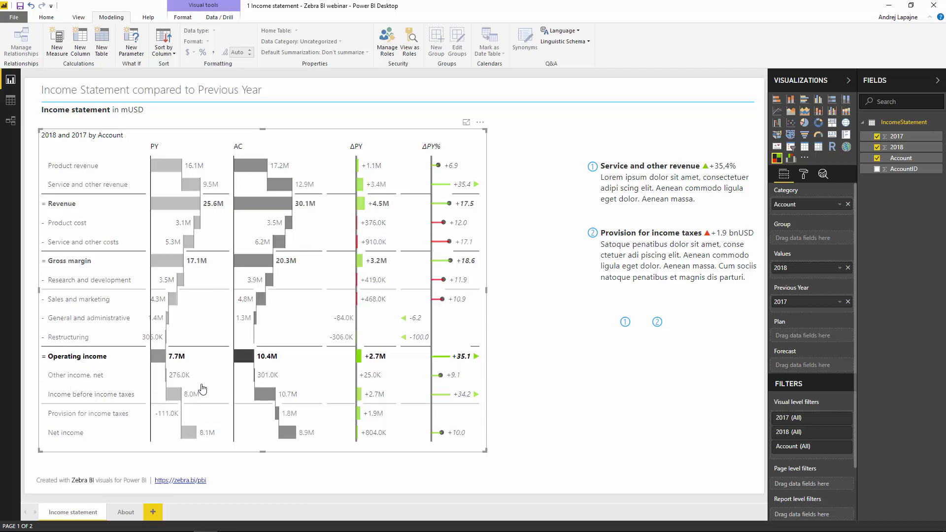
Step: Mark the Income before income taxes and Net income rows as results, and invert the Provision for income taxes row
left_click(86, 394)
left_click(94, 406)
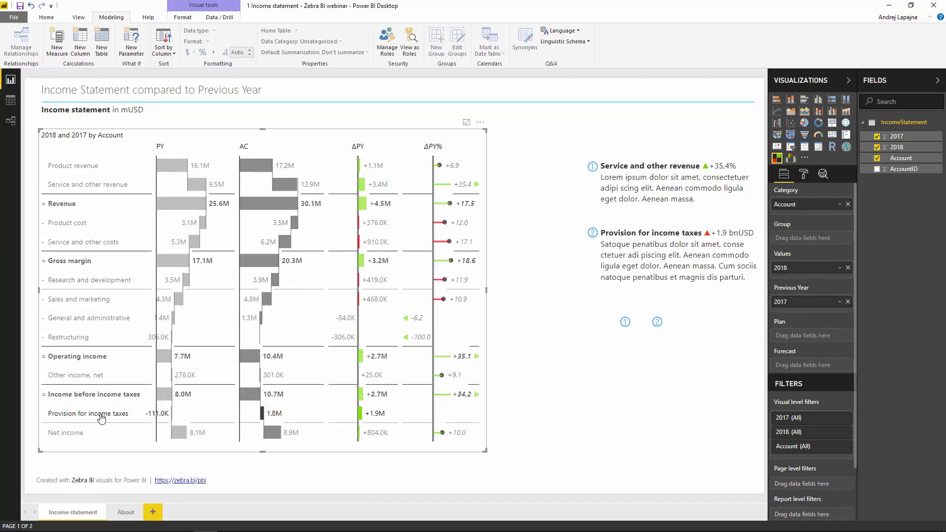
left_click(100, 418)
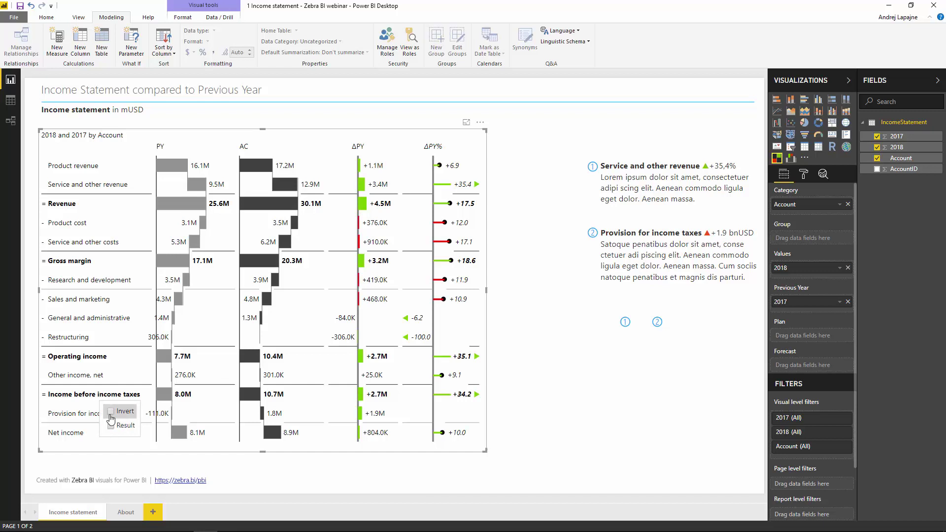
left_click(111, 413)
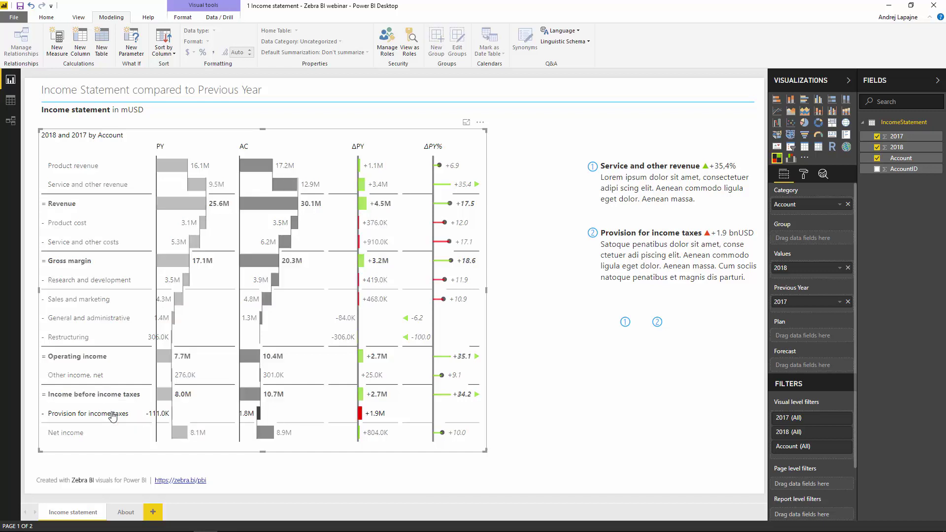
left_click(68, 434)
left_click(74, 446)
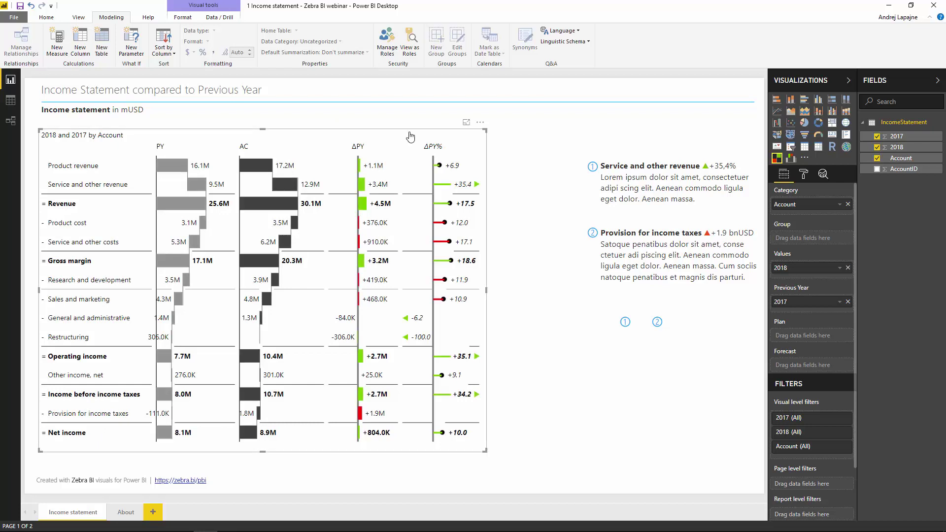
Step: Make the income statement visual wider and slightly shorter, and turn off its gridlines
left_click_drag(485, 452, 578, 427)
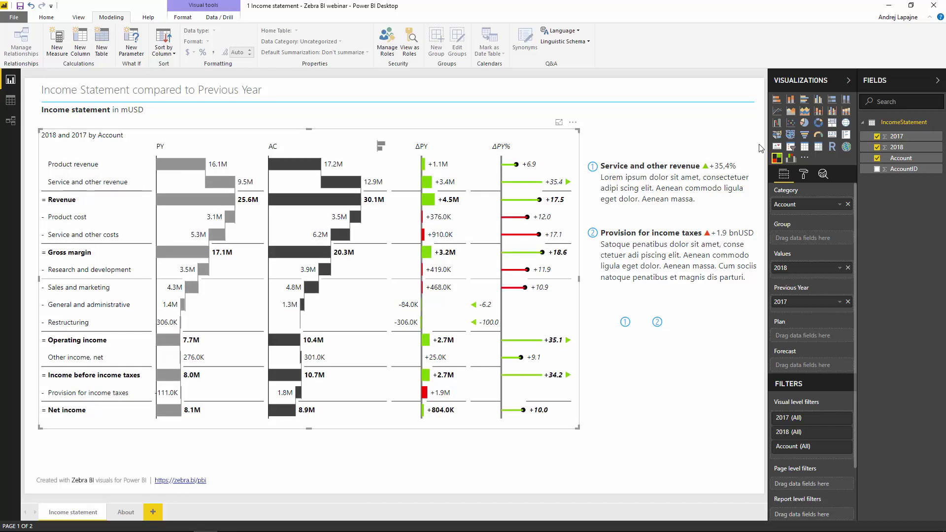
left_click(804, 174)
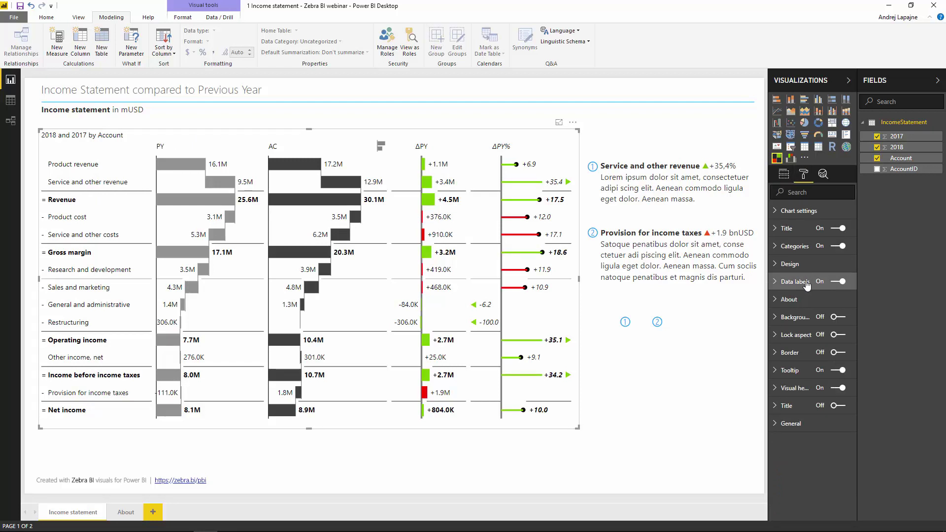
left_click(797, 210)
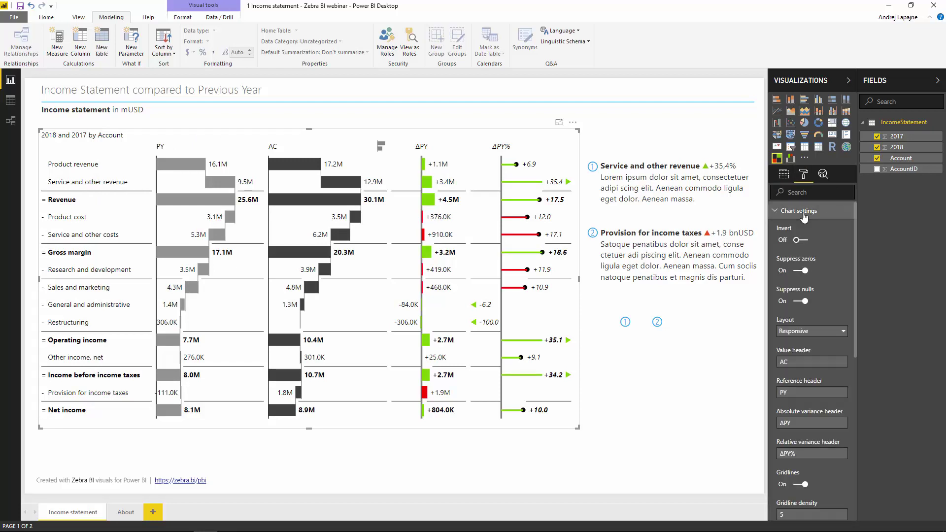
scroll(810, 435, "down", 4)
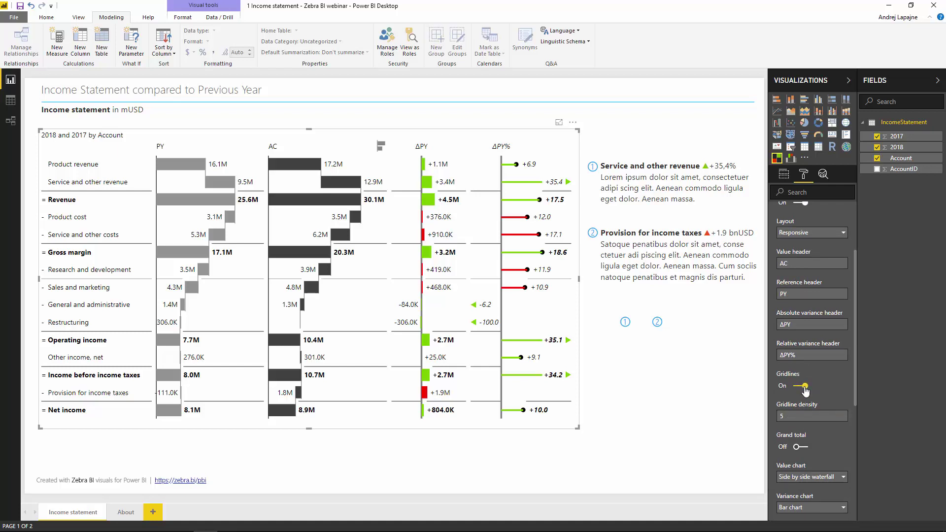
left_click(804, 386)
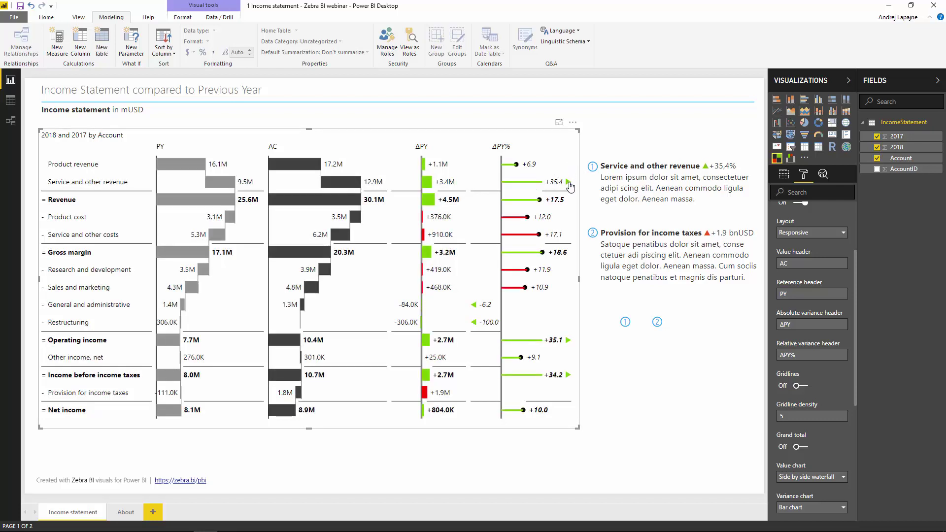
Step: Examine the Service and other revenue and Operating income rows in the waterfall, and clear the row highlighting
mouse_move(563, 187)
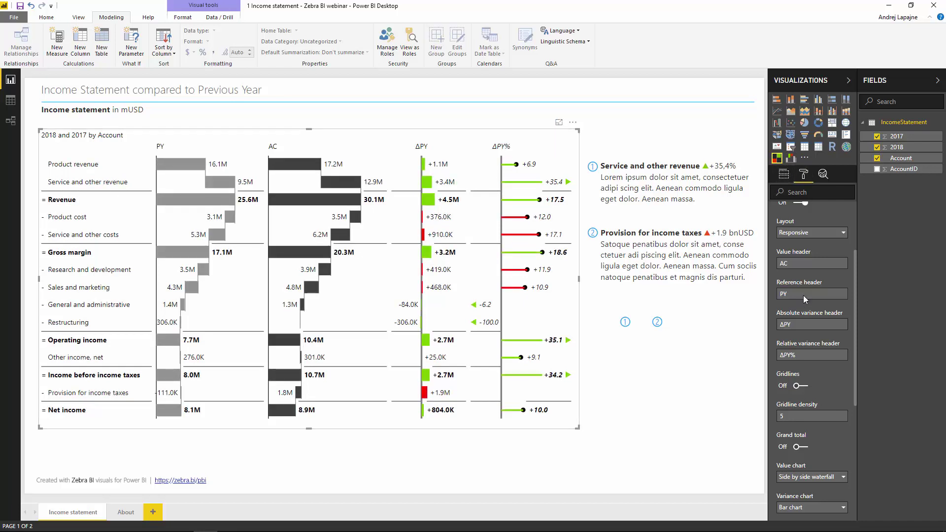
scroll(793, 268, "up", 3)
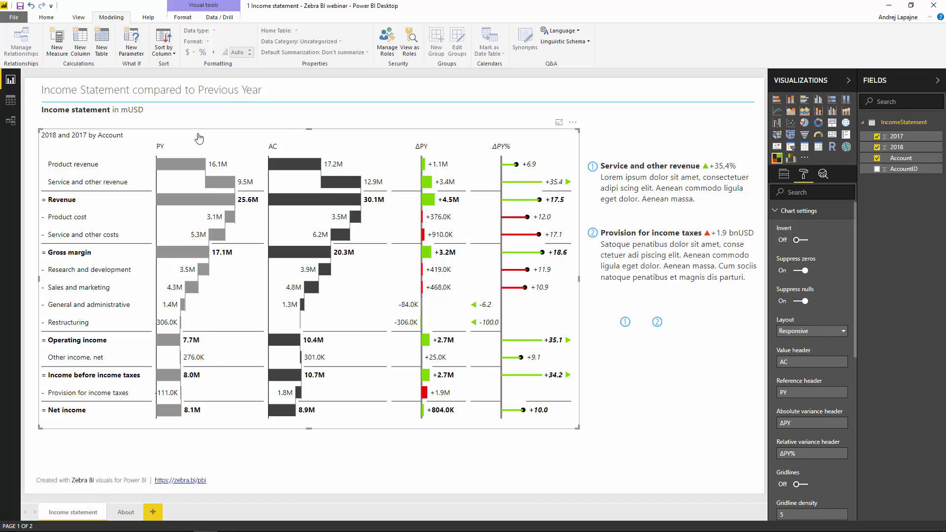
left_click(220, 178)
left_click(198, 347)
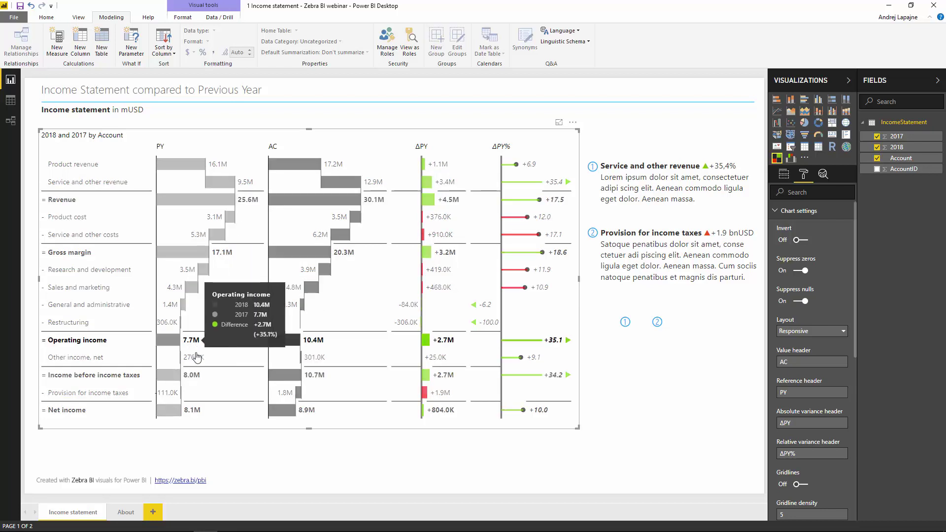
left_click(199, 361)
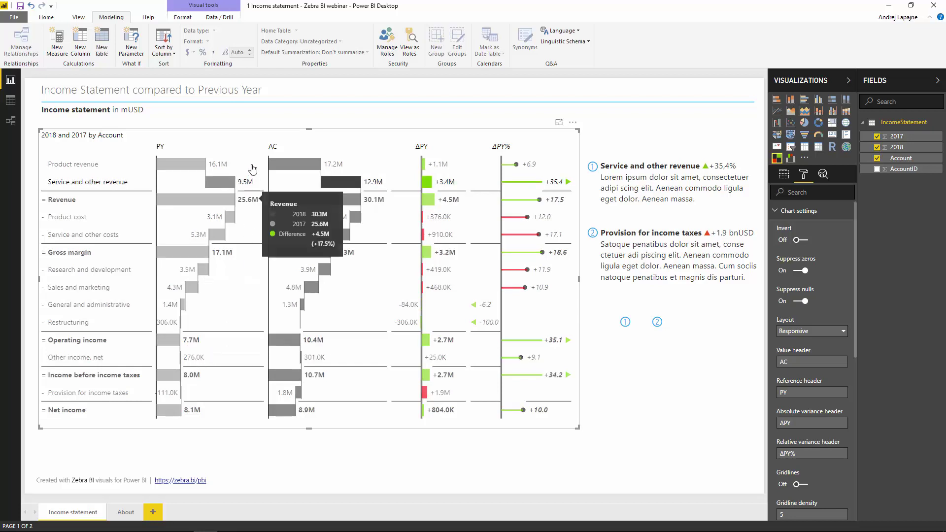
left_click(279, 143)
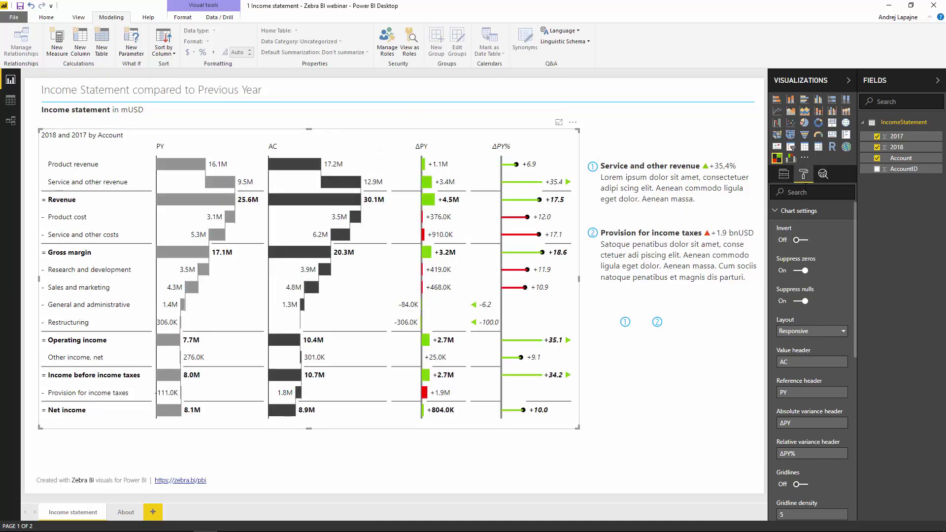
Step: Set the data labels' display units to Thousands with 0 decimal places
left_click(793, 212)
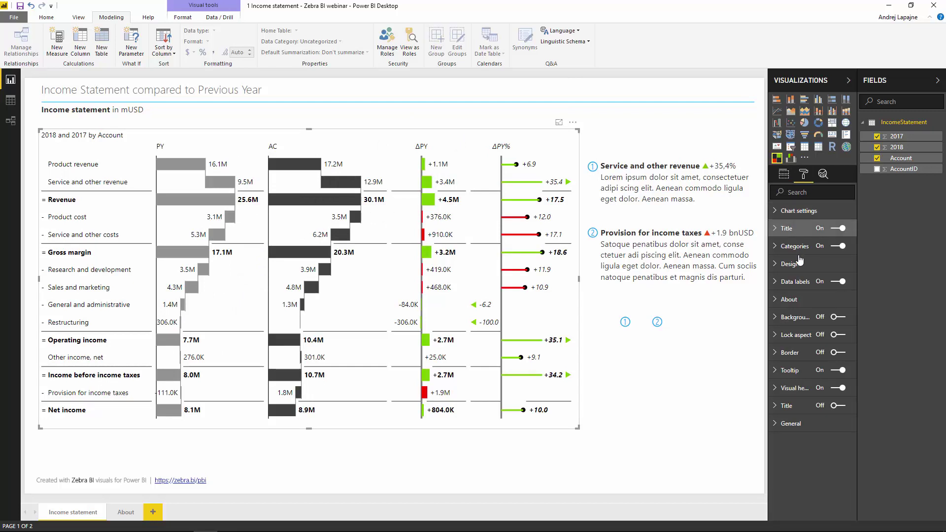
left_click(777, 283)
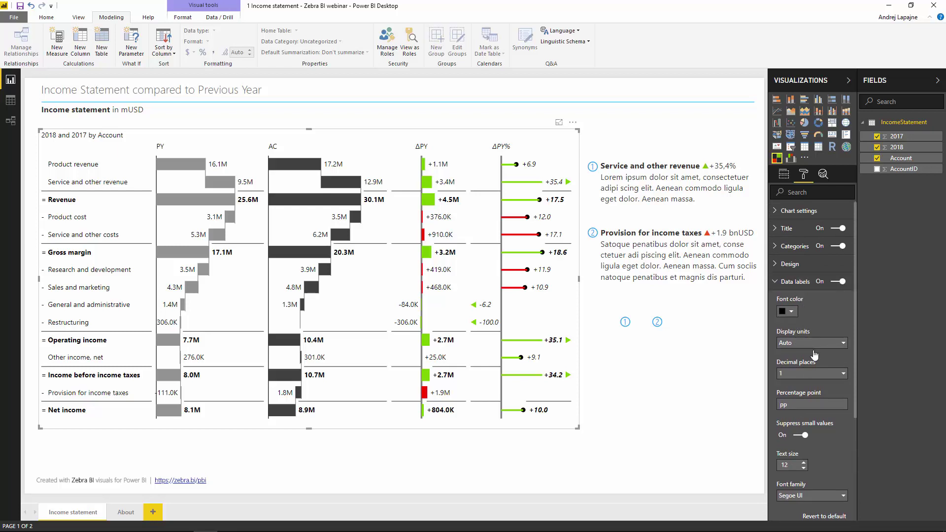
left_click(789, 345)
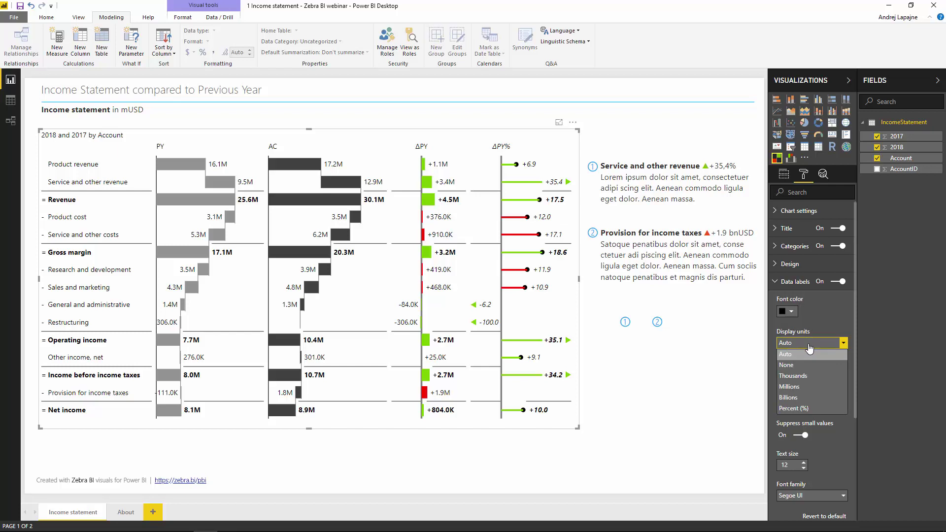
left_click(808, 377)
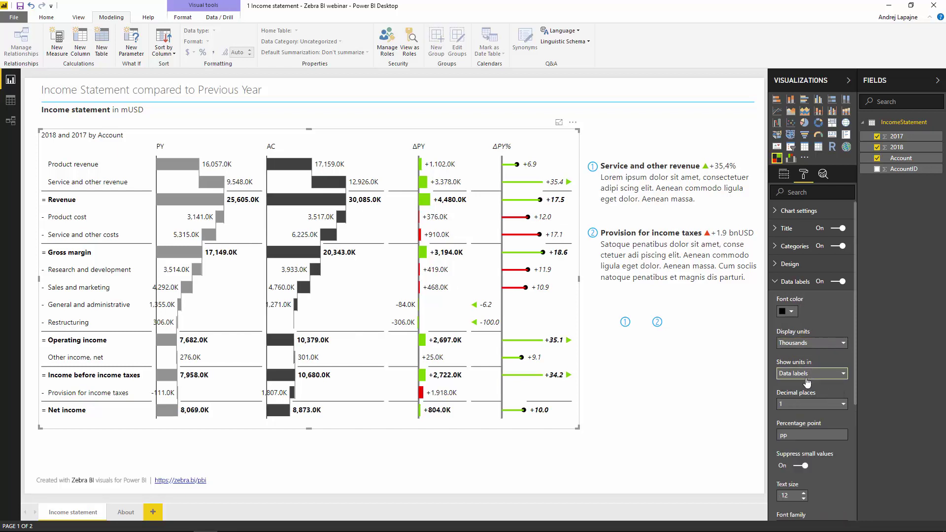
left_click(804, 403)
left_click(801, 415)
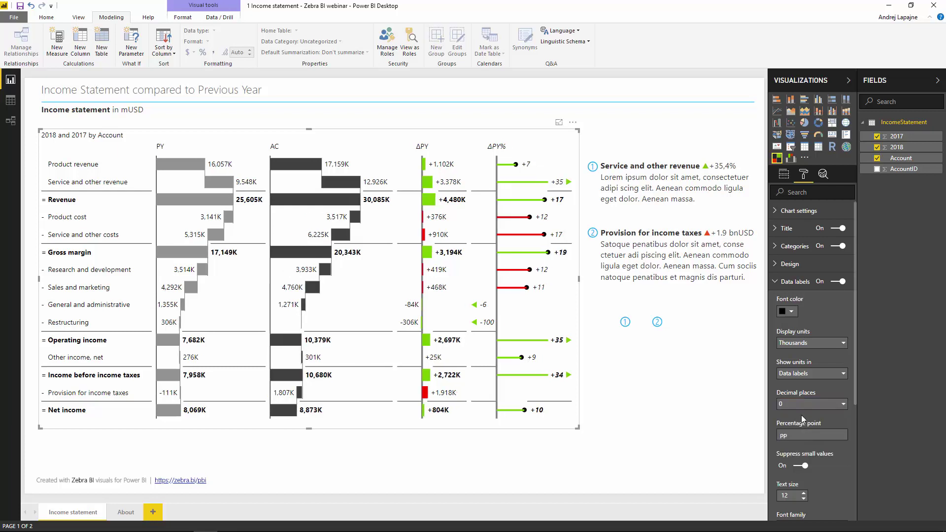
Step: Show the data label units in the title and set the display units to Millions
left_click(801, 377)
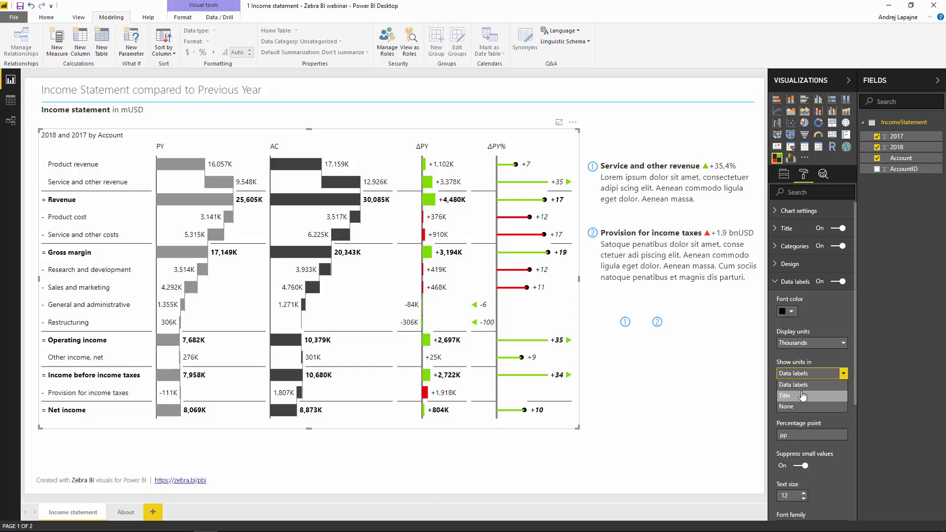
left_click(800, 397)
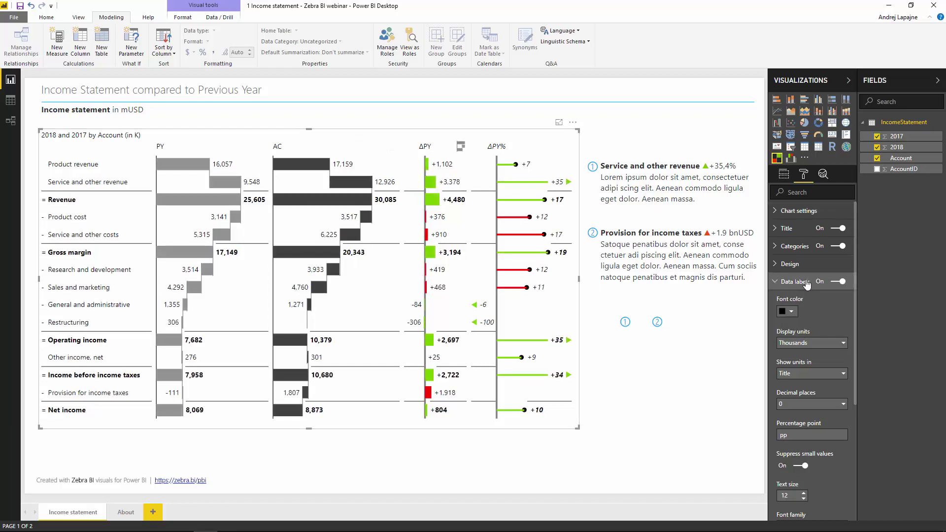
left_click(805, 348)
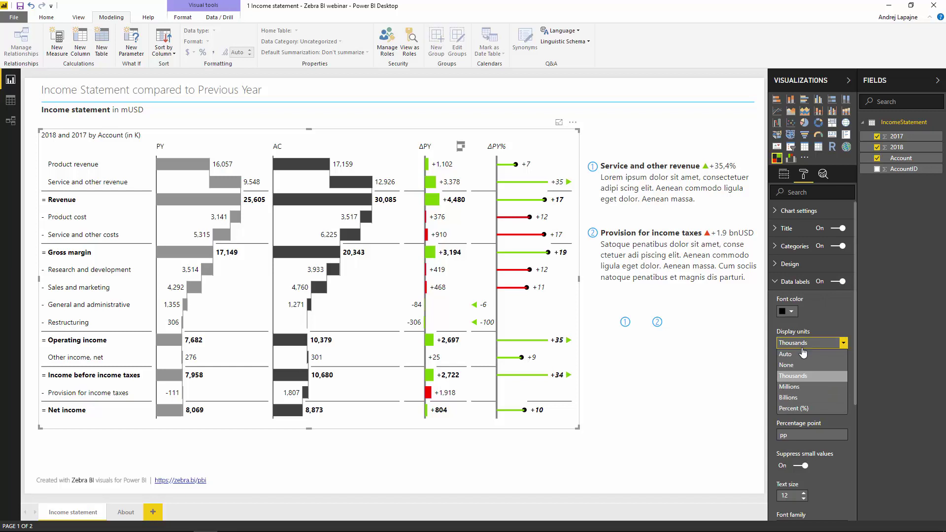
left_click(798, 390)
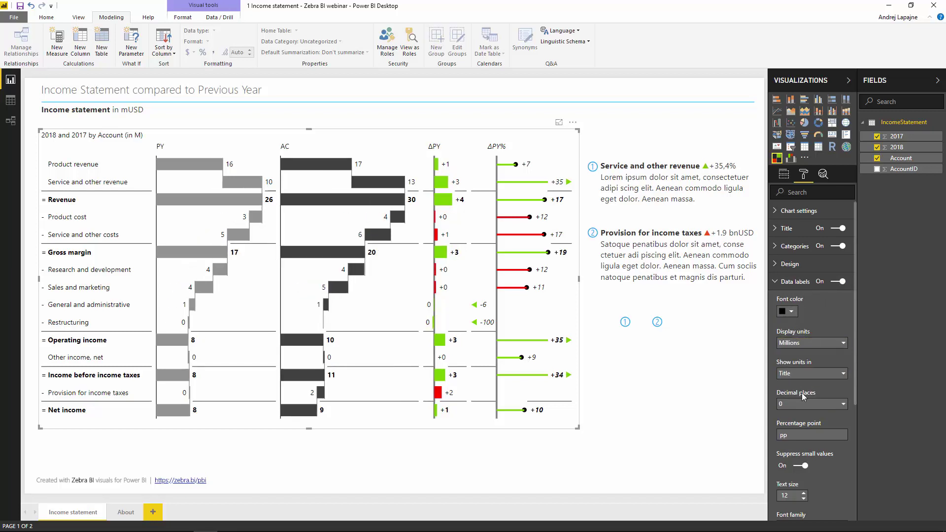
Step: Set the data labels to 1 decimal place and deselect the visual
left_click(795, 404)
left_click(794, 426)
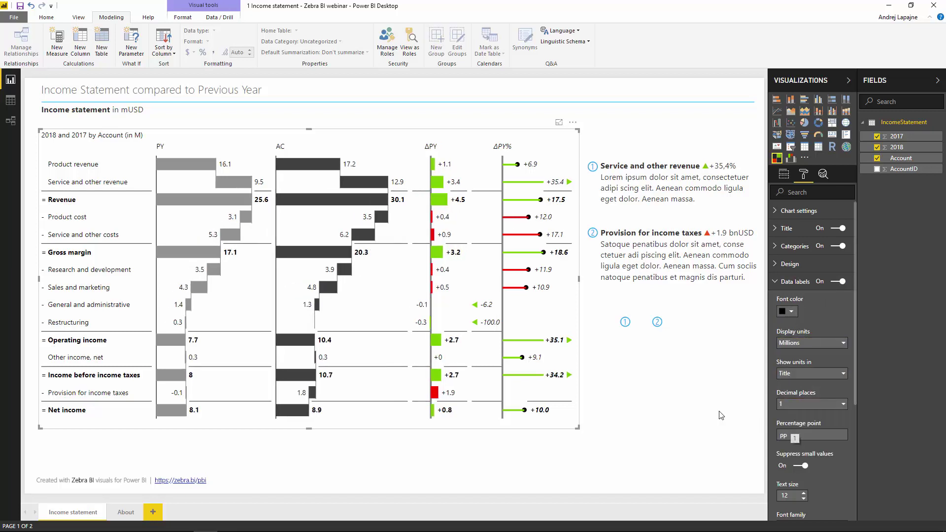
left_click(630, 394)
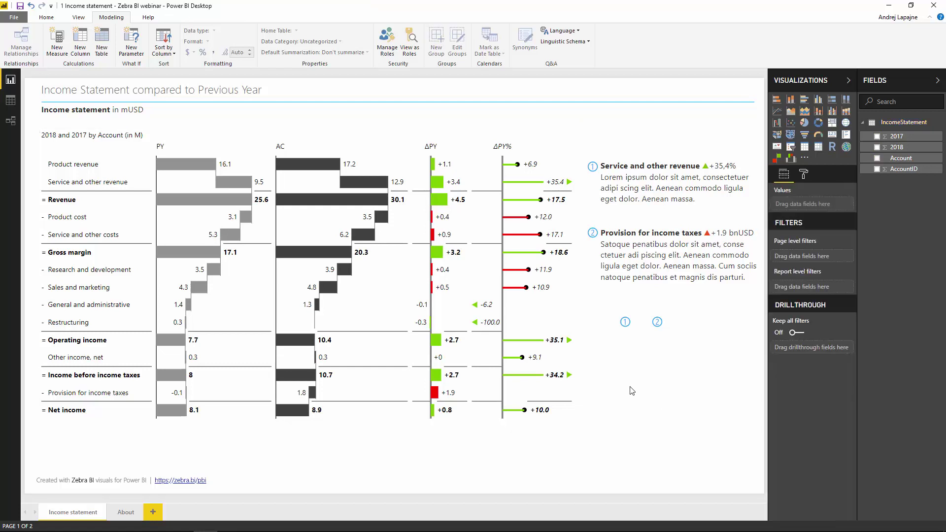